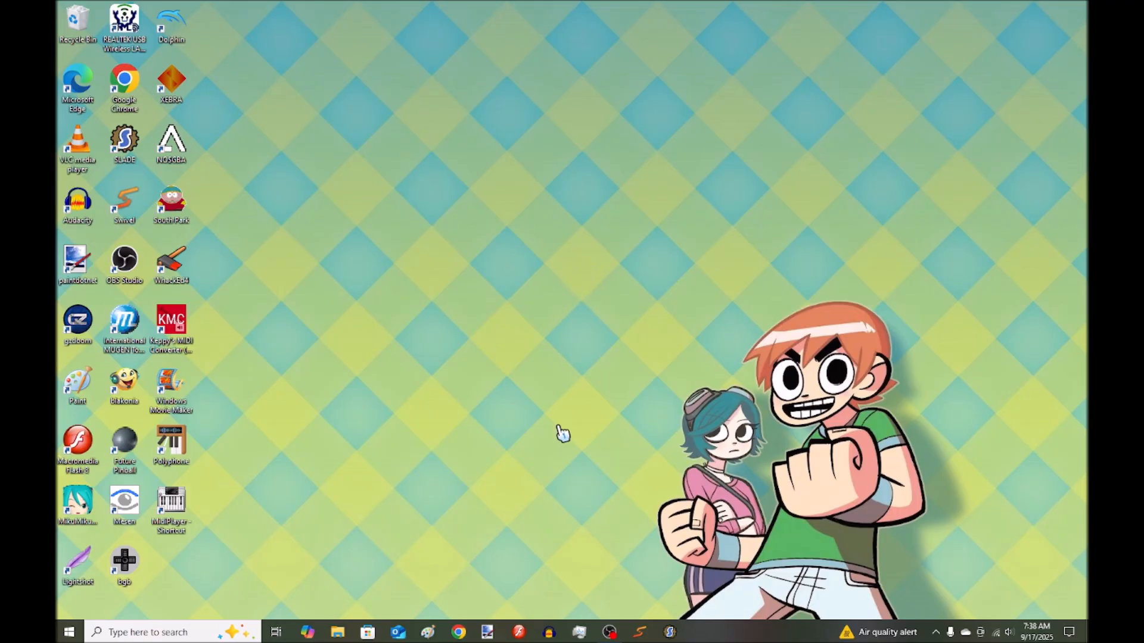
Step: Open Audacity and set the project rate to 44100 Hz
click(548, 632)
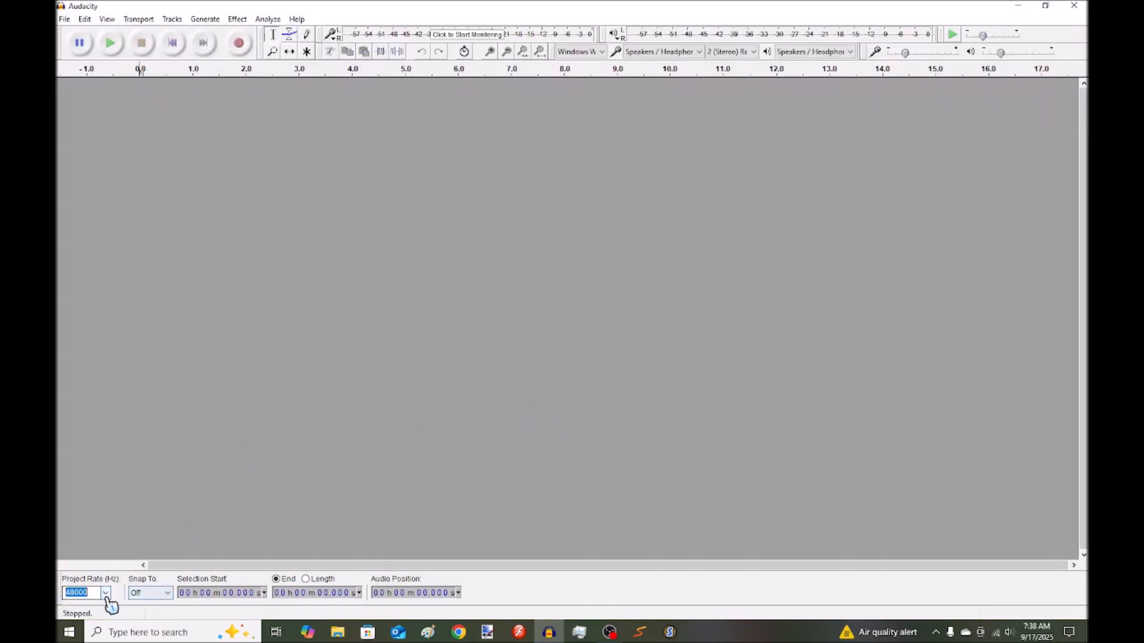
click(106, 594)
click(107, 594)
click(106, 594)
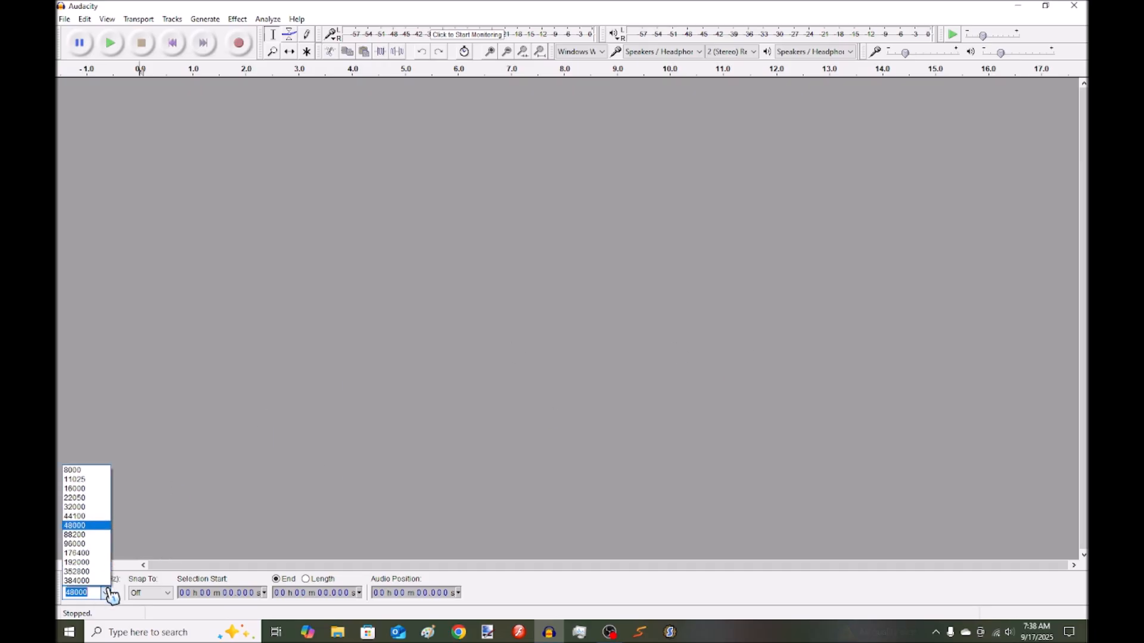
click(89, 517)
click(107, 594)
click(112, 596)
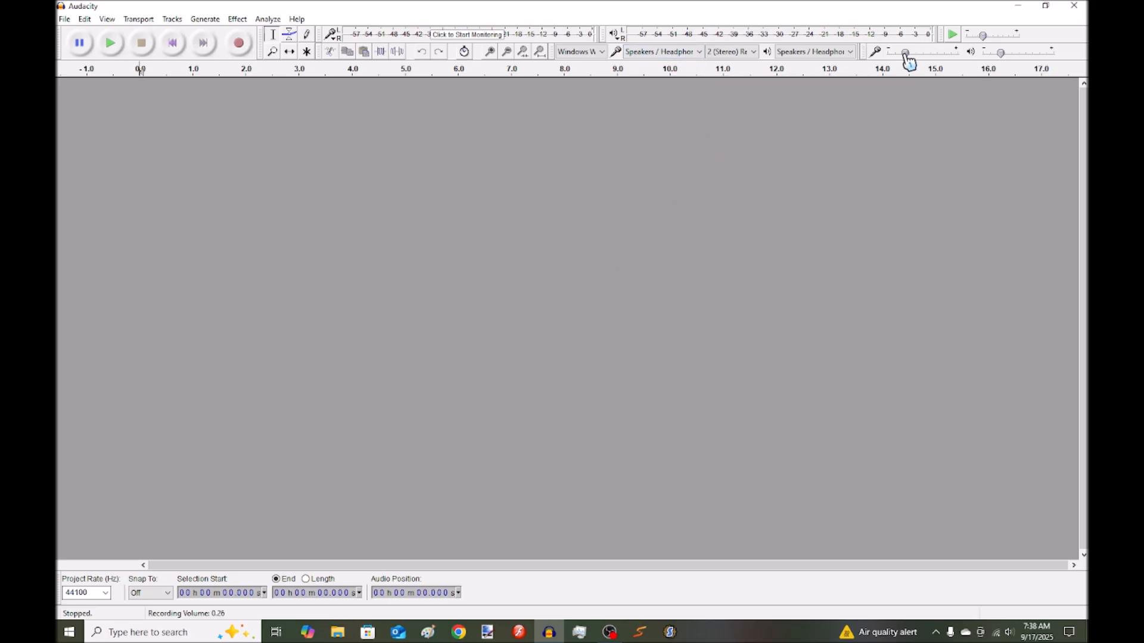
Step: Raise the recording volume slightly and try recording a stereo track from the Speakers / Headphones input
drag(905, 53, 911, 55)
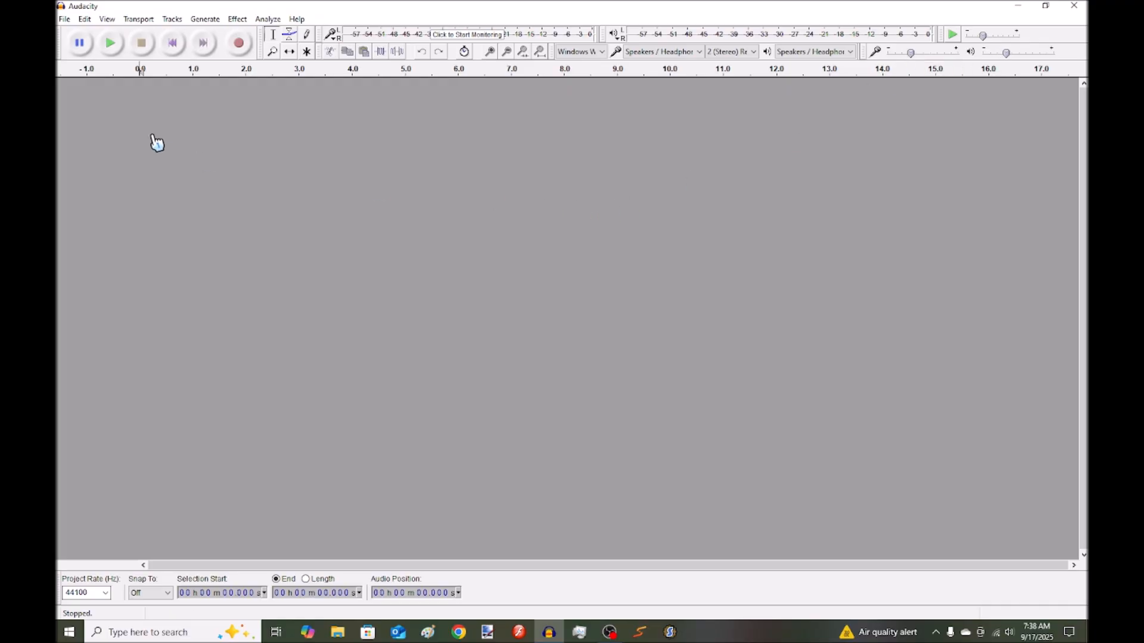
click(238, 43)
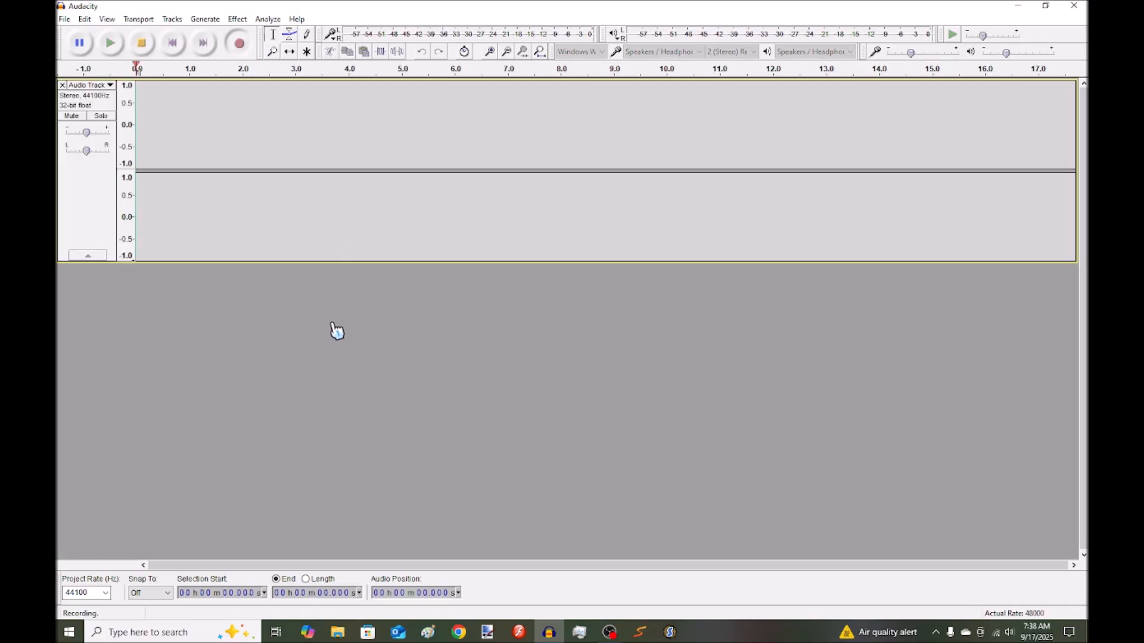
key(space)
Step: Switch the recording device to the microphone and record about 8 seconds of stereo voice audio
click(629, 52)
click(650, 74)
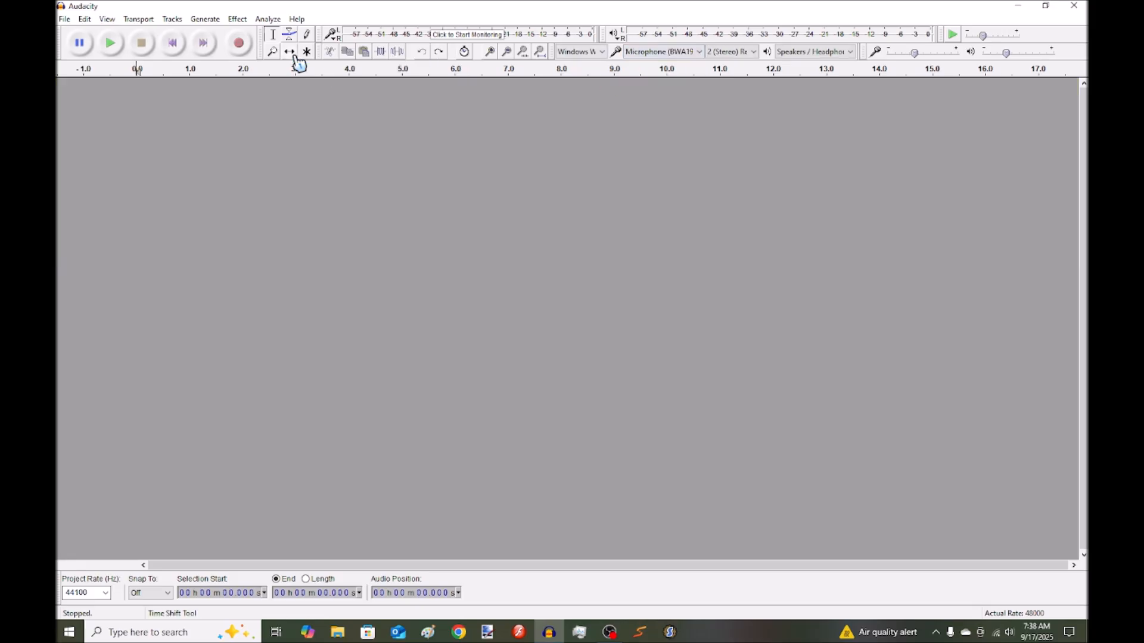
click(239, 44)
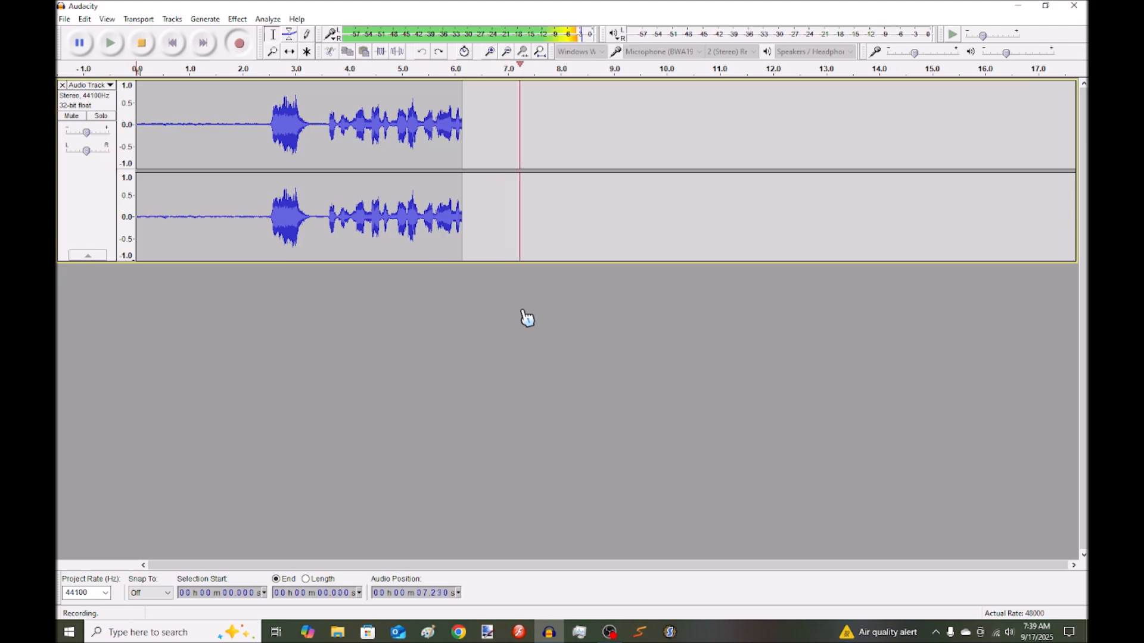
key(space)
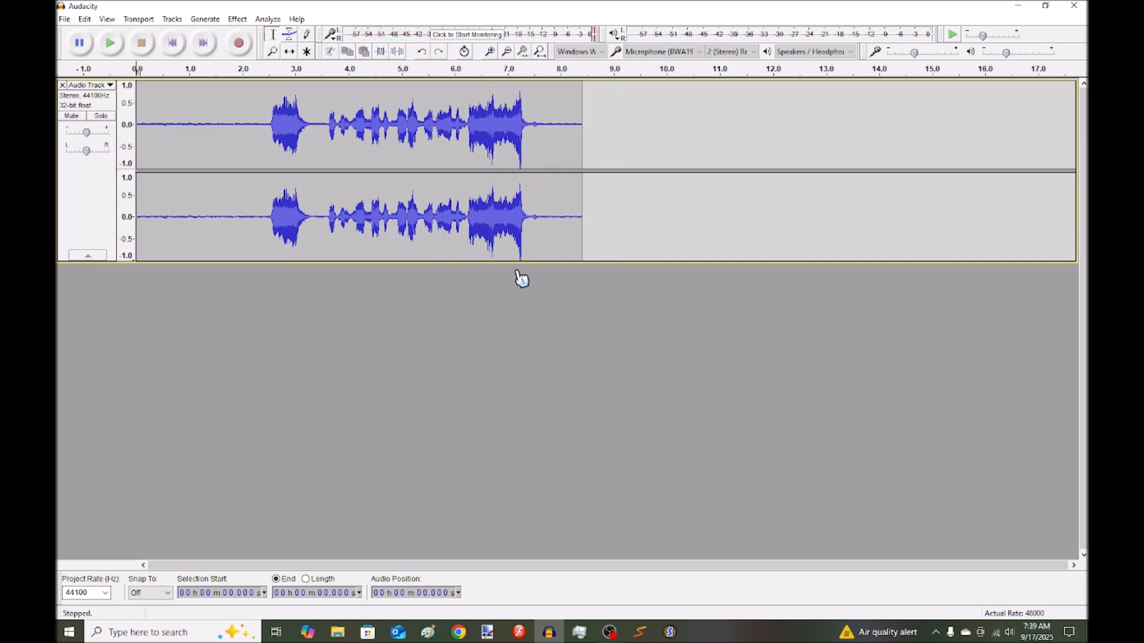
Step: Take a noise profile from the quiet stretch between about 0.85 and 2.4 s and apply Noise Reduction to the whole recording
drag(262, 132, 182, 132)
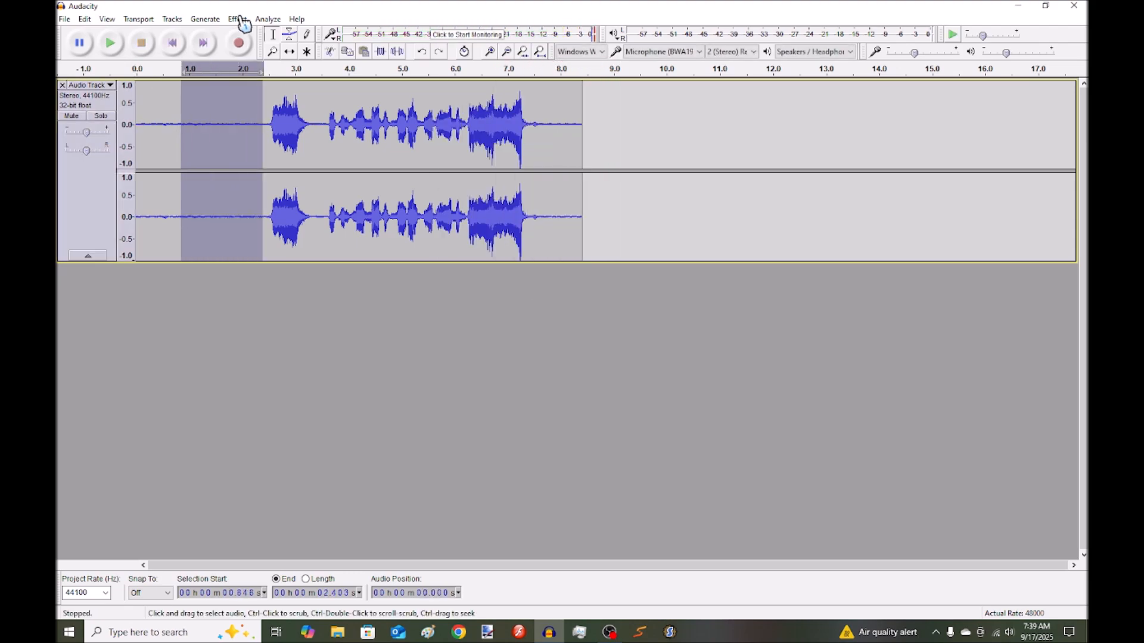
click(238, 18)
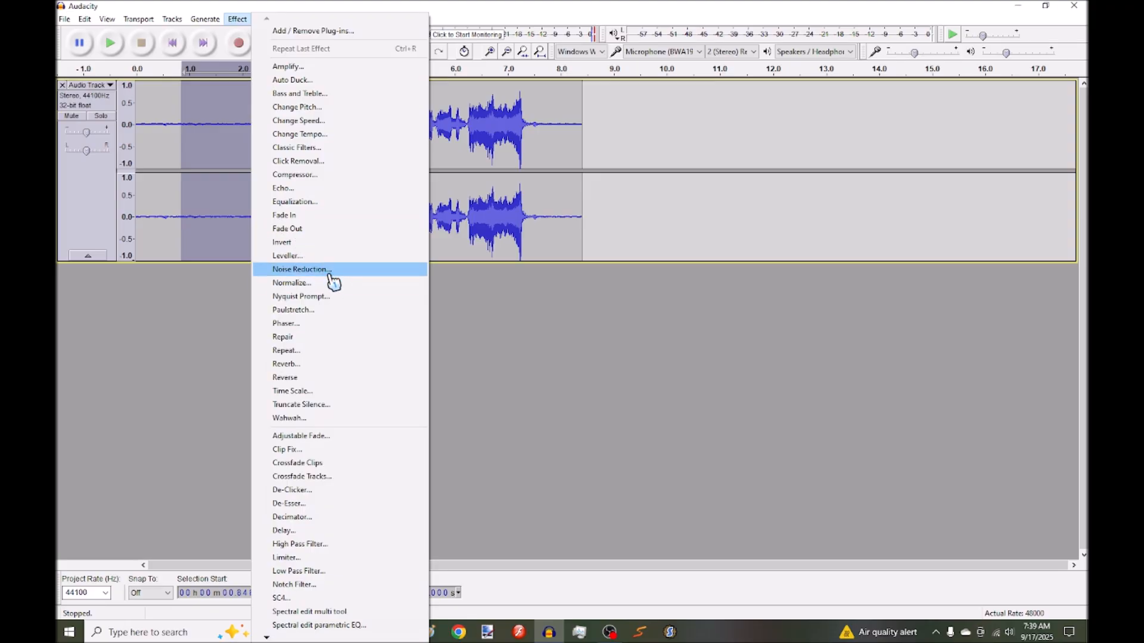
click(332, 269)
click(564, 255)
key(ctrl+a)
click(237, 19)
click(309, 269)
click(620, 413)
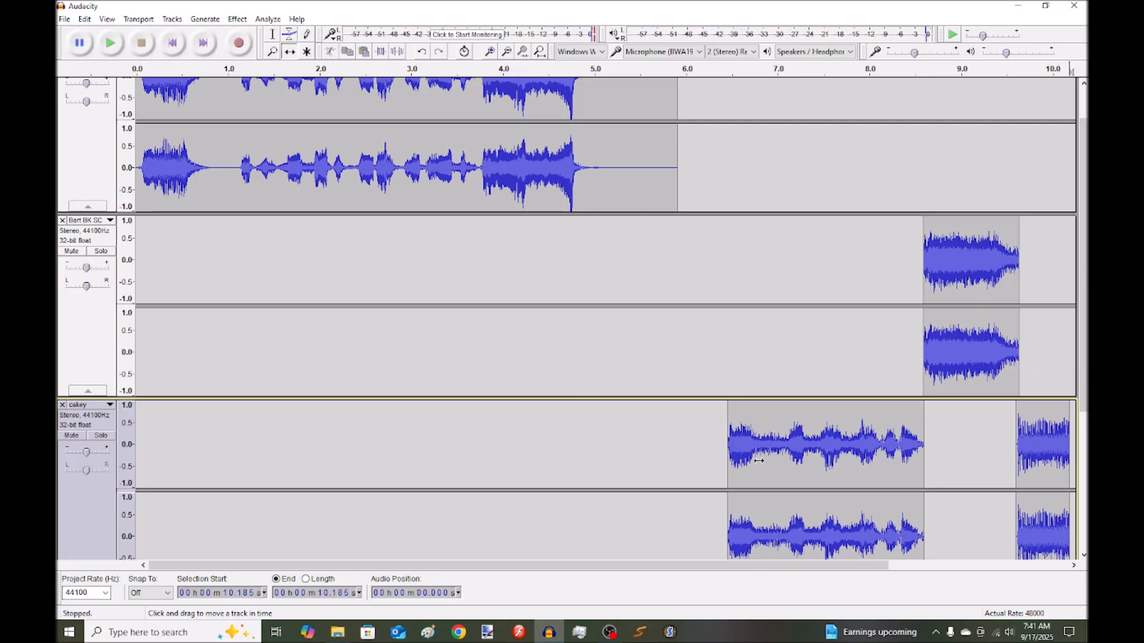
Step: Export the mix to the Music folder as cfdtest in WAV (Microsoft) signed 16-bit PCM format, leaving the metadata empty
scroll(1043, 342, down, 4)
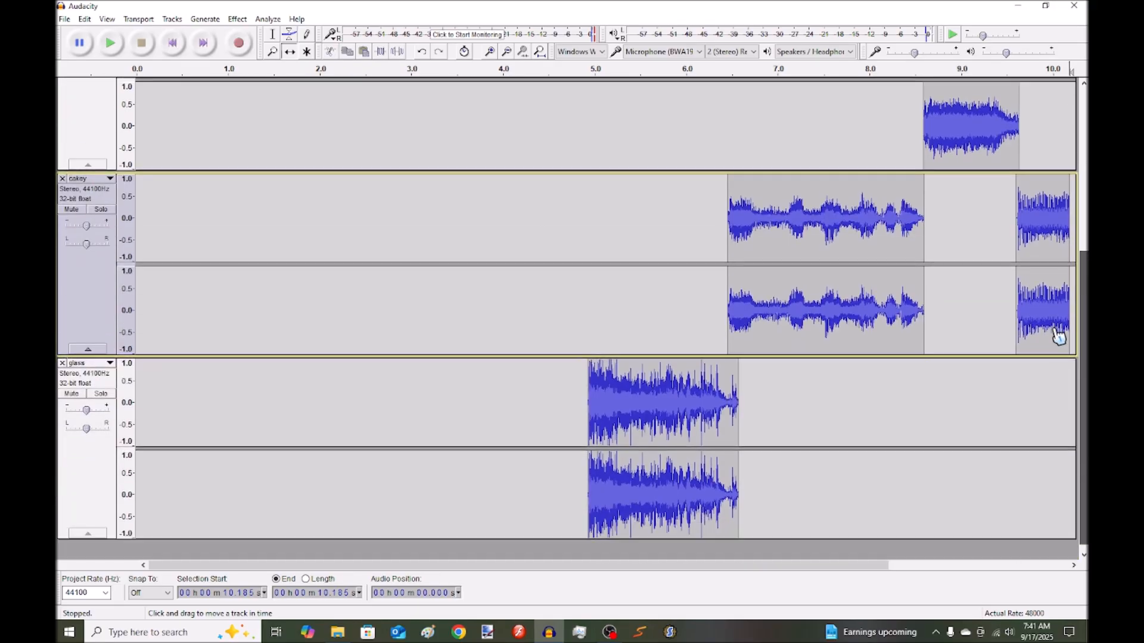
scroll(1058, 341, up, 5)
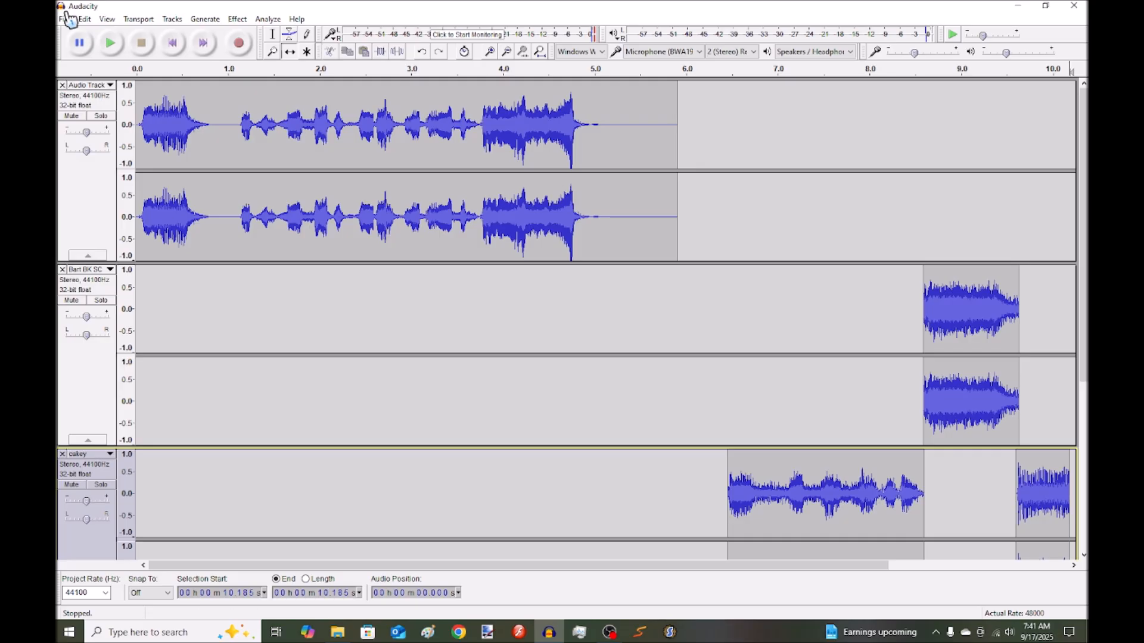
click(67, 19)
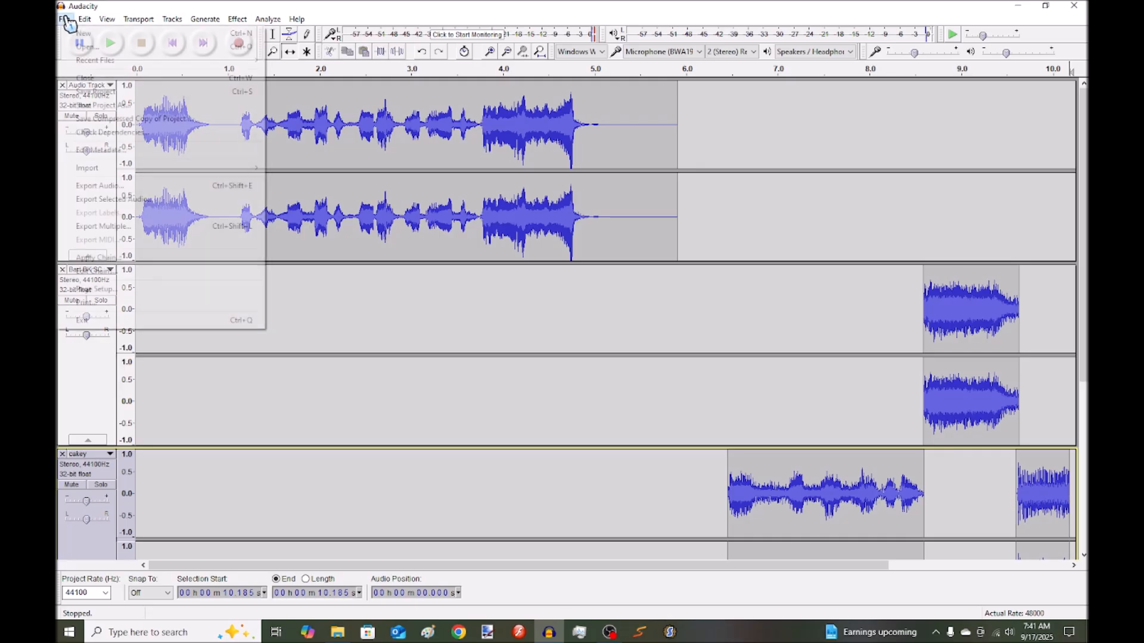
click(136, 189)
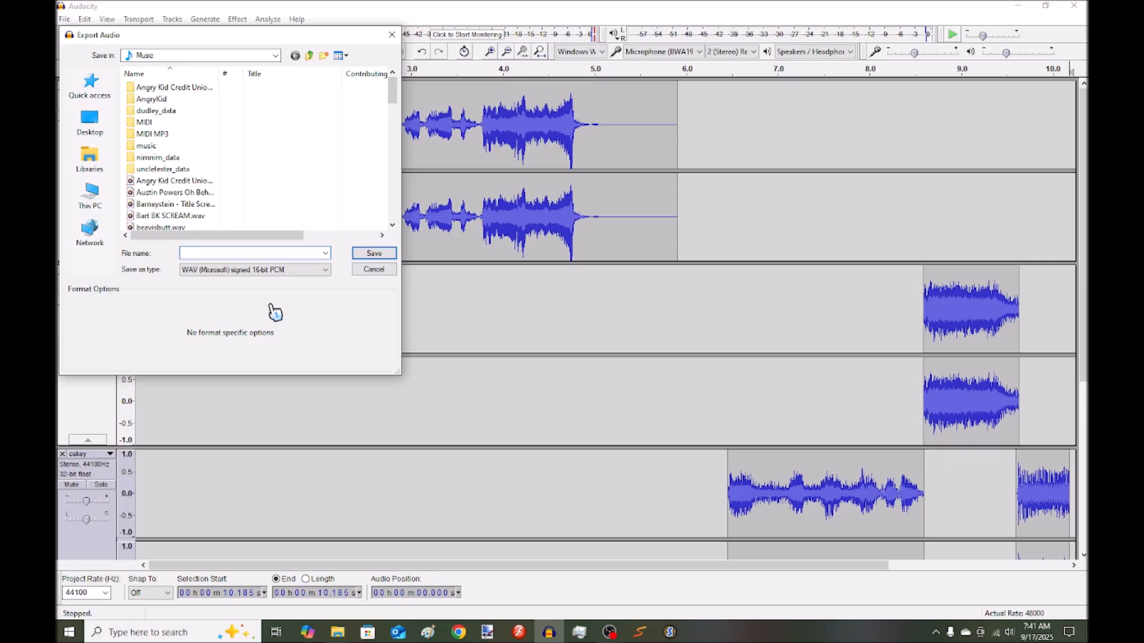
text(cfdtest)
key(Return)
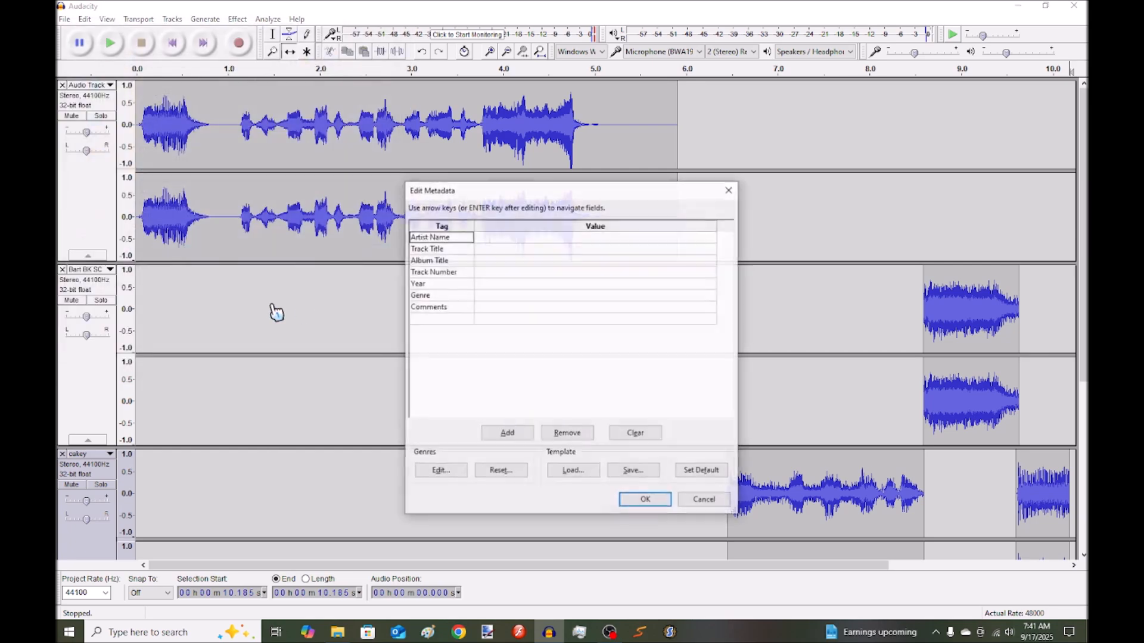
click(622, 506)
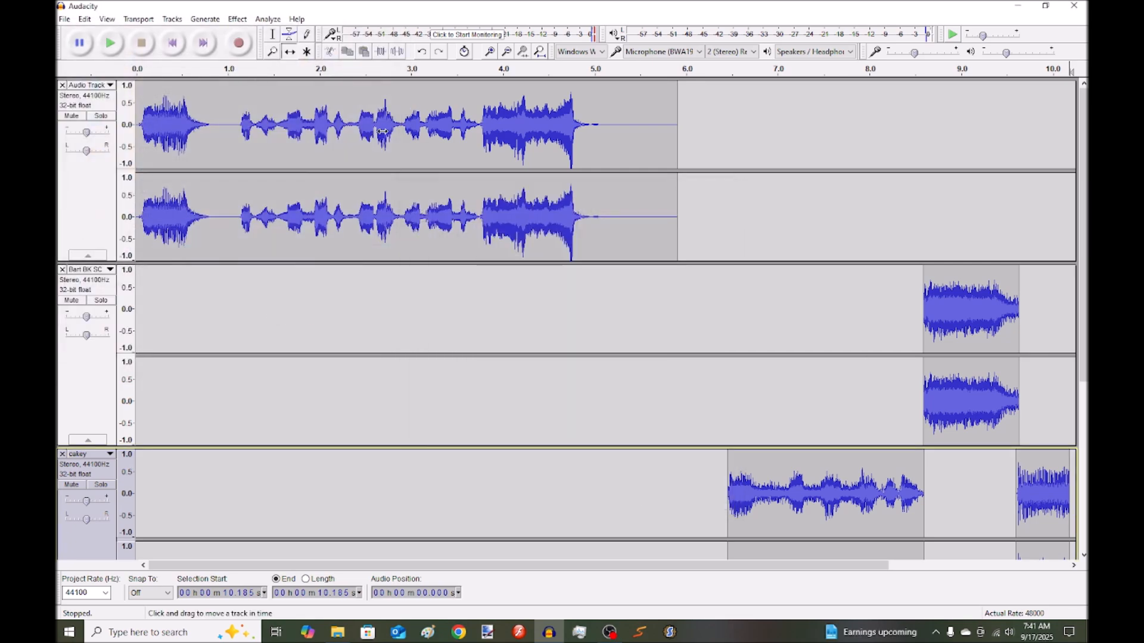
Step: Close the Audacity project without saving and the Music folder window, and switch to Macromedia Flash Professional 8
click(1074, 6)
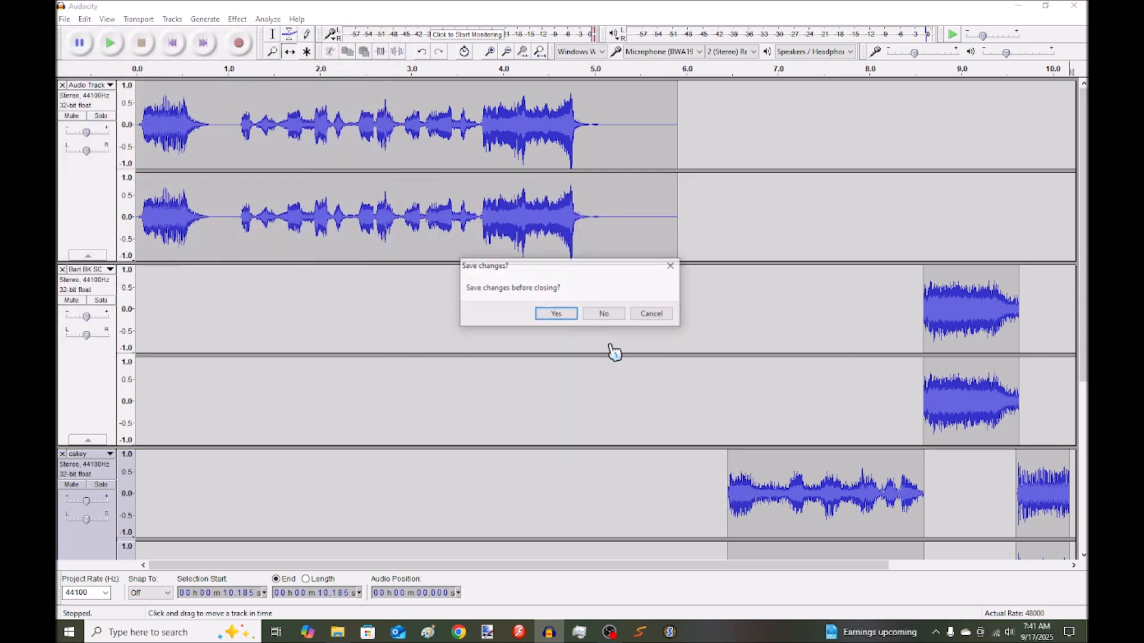
click(604, 316)
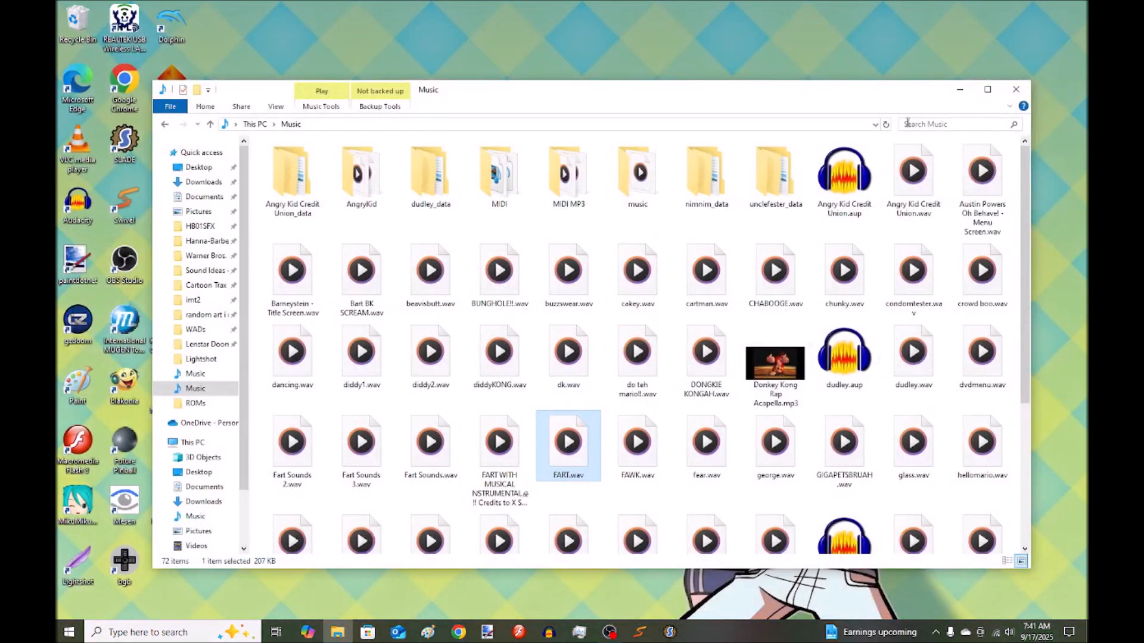
click(1015, 90)
click(519, 632)
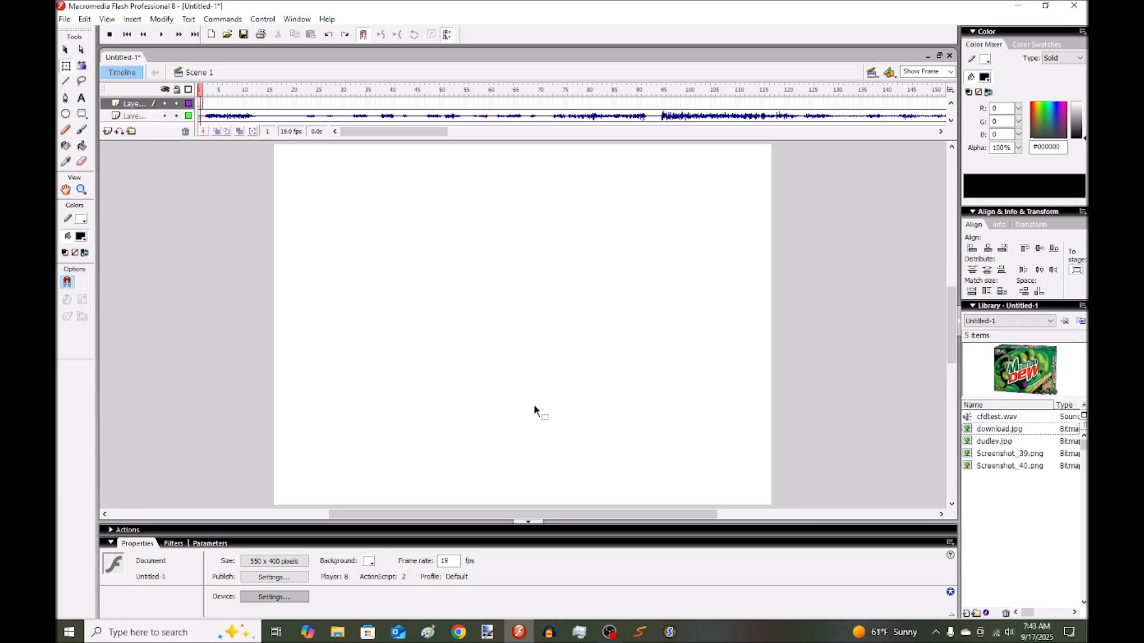
Step: Preview the imported bitmaps dudley.jpg, Screenshot_39.png, Screenshot_40.png and download.jpg in the library
click(994, 442)
click(1005, 454)
click(1001, 466)
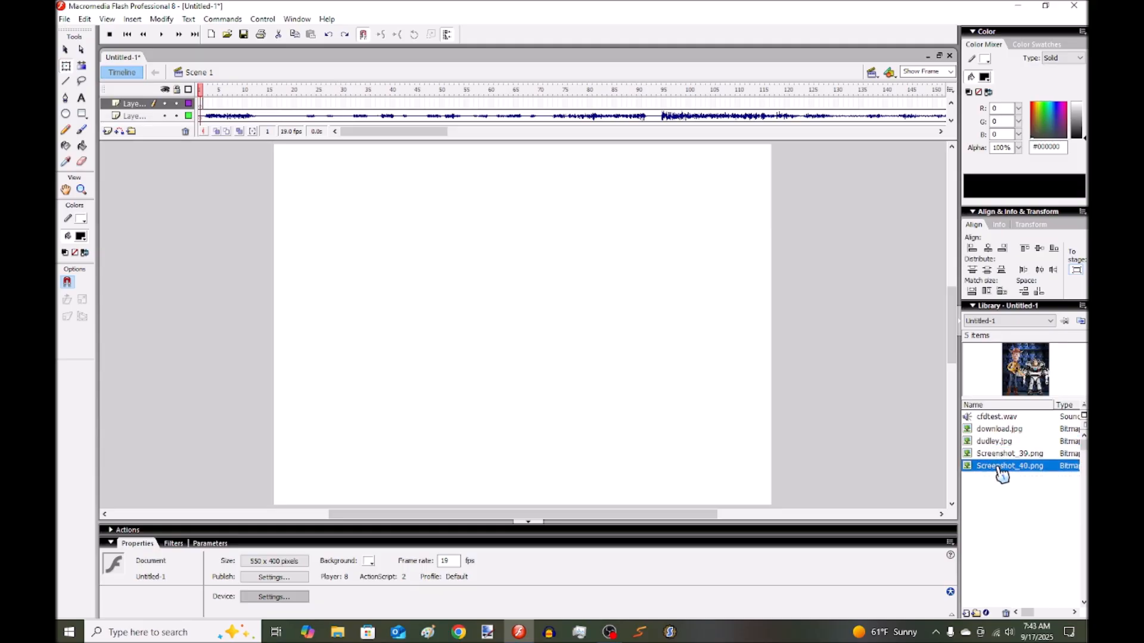
click(993, 442)
drag(999, 429, 445, 240)
Step: Set a smaller brush size for the Brush tool on the upper layer, undoing the test dab beside the stage
key(b)
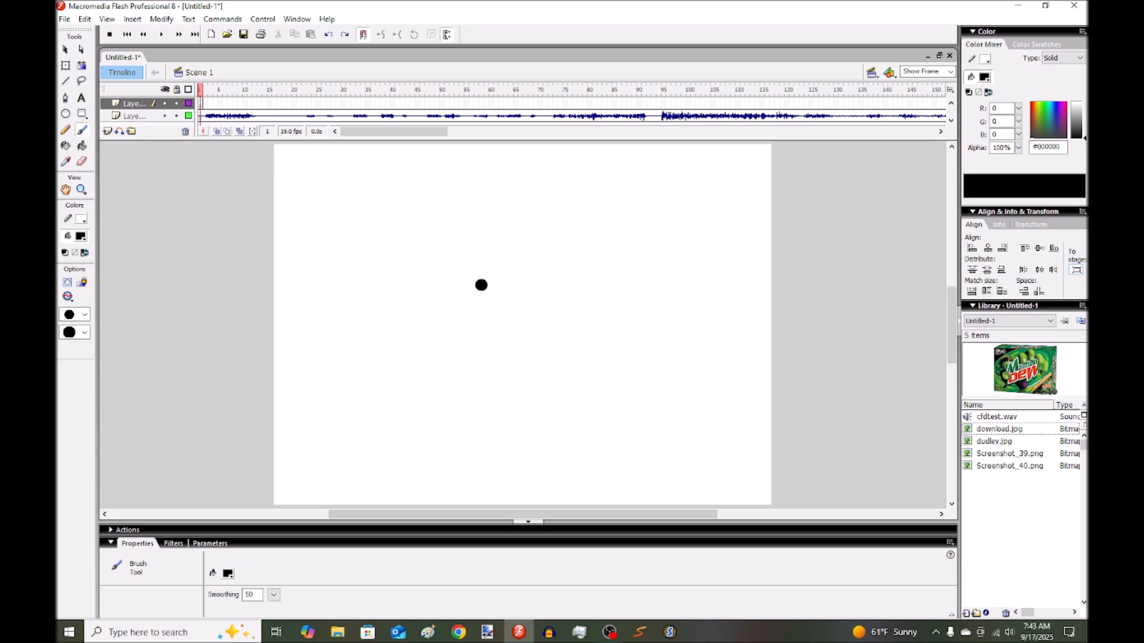
click(128, 104)
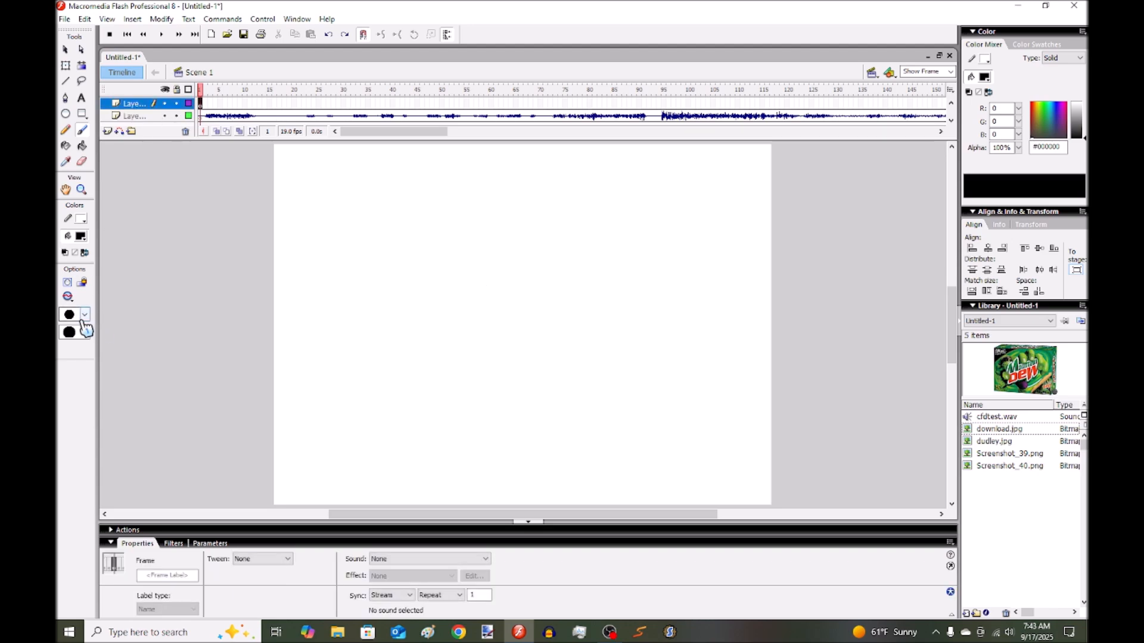
click(85, 315)
click(74, 411)
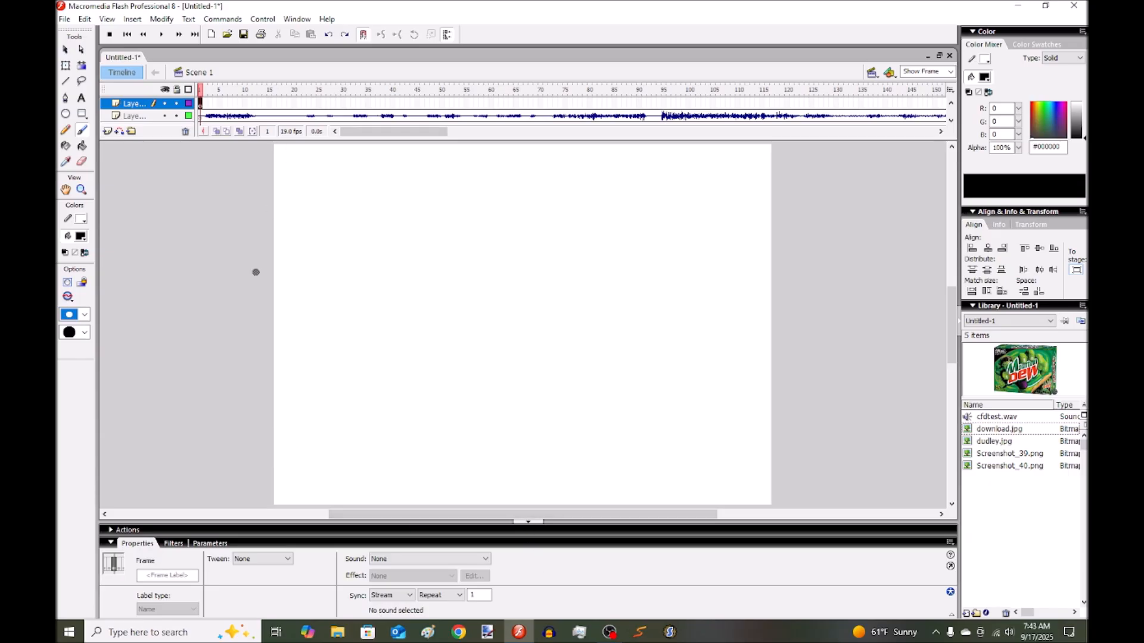
click(252, 290)
click(329, 35)
key(v)
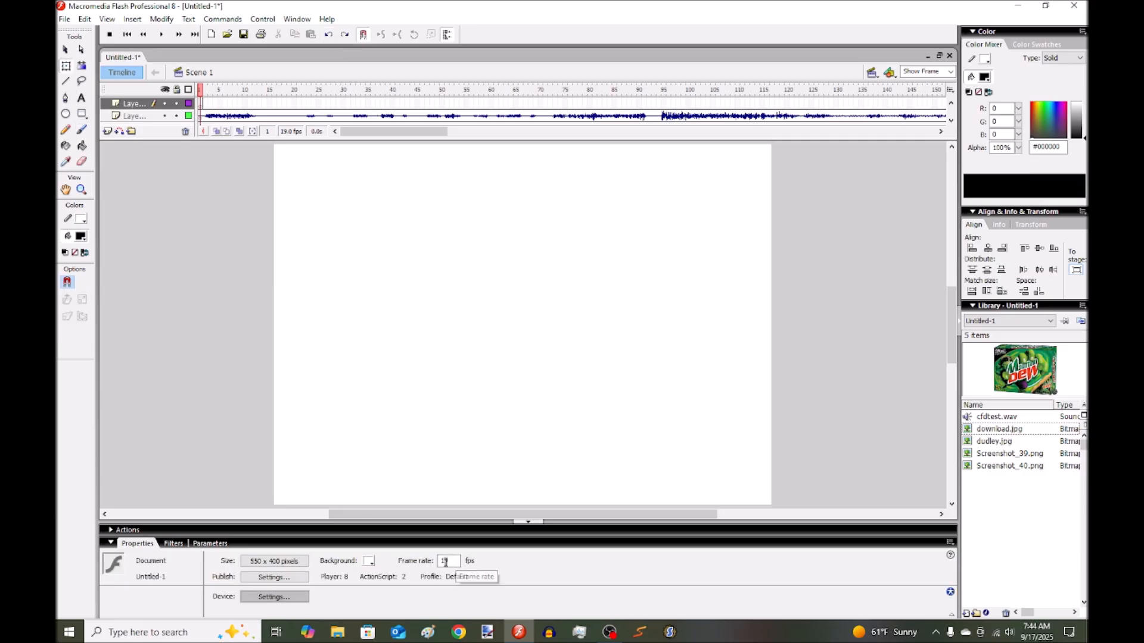
key(b)
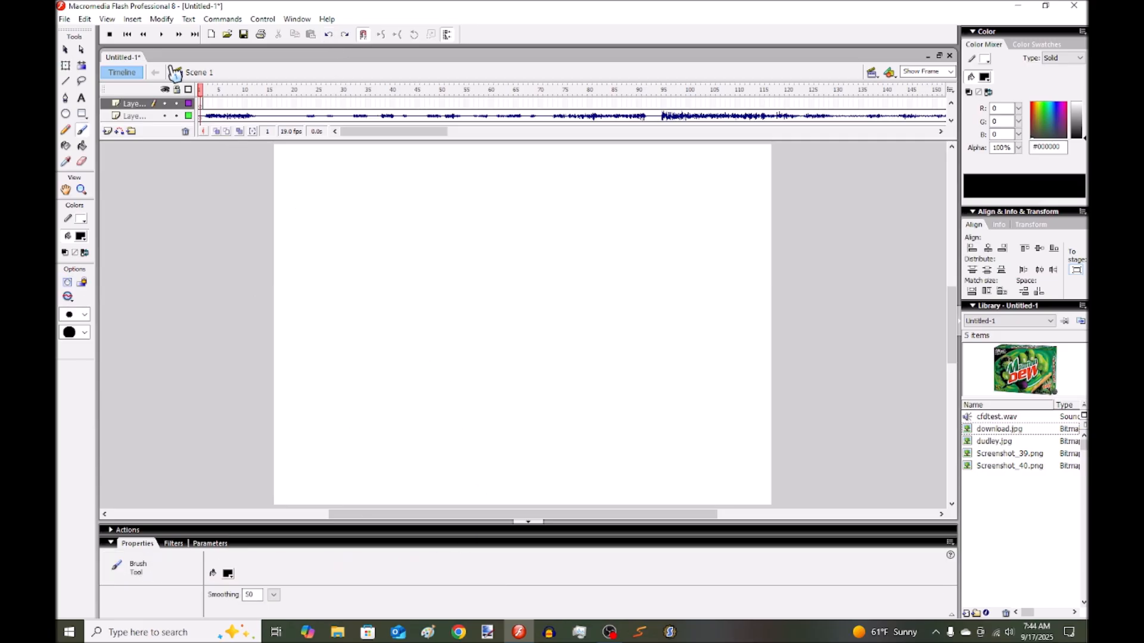
Step: Place dudley.jpg on the first frame of the upper layer and center it on the stage
click(202, 105)
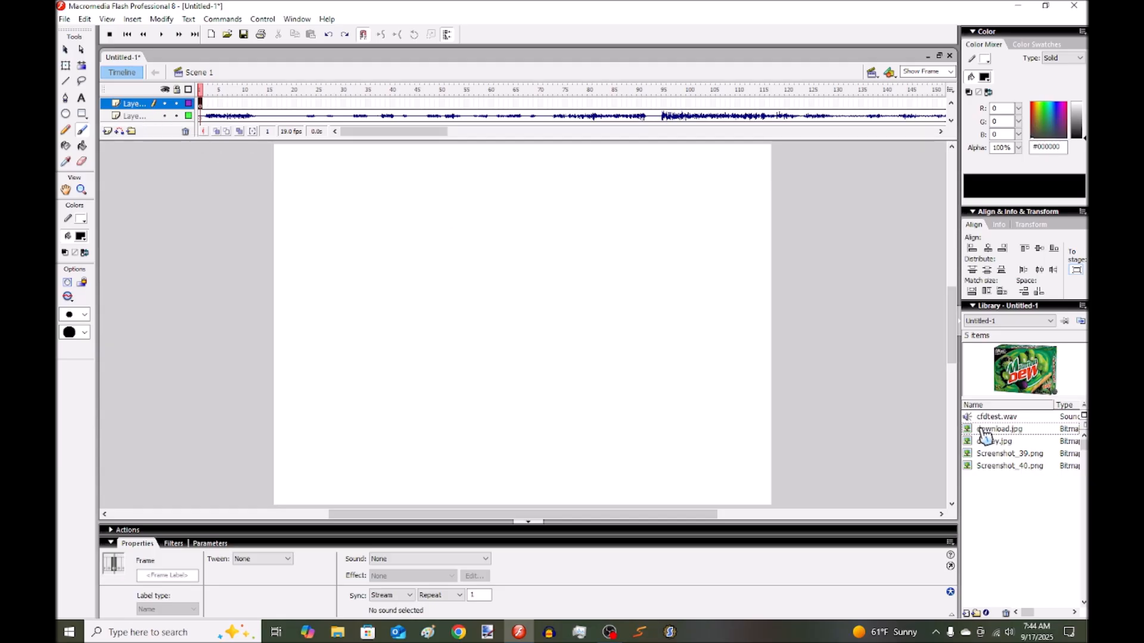
drag(1003, 439, 526, 340)
click(643, 544)
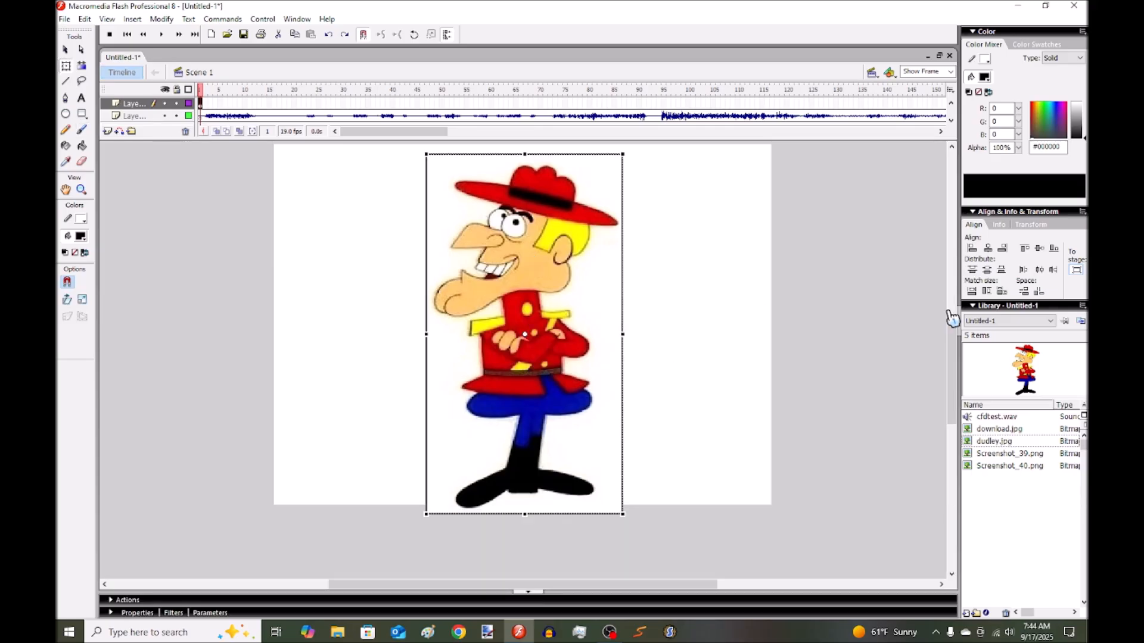
click(988, 249)
click(987, 270)
Step: Stretch the dudley.jpg image so that it covers the whole stage
drag(953, 338, 954, 335)
drag(621, 156, 778, 145)
click(881, 224)
mouse_move(384, 133)
mouse_down()
mouse_move(424, 137)
mouse_move(386, 139)
mouse_up()
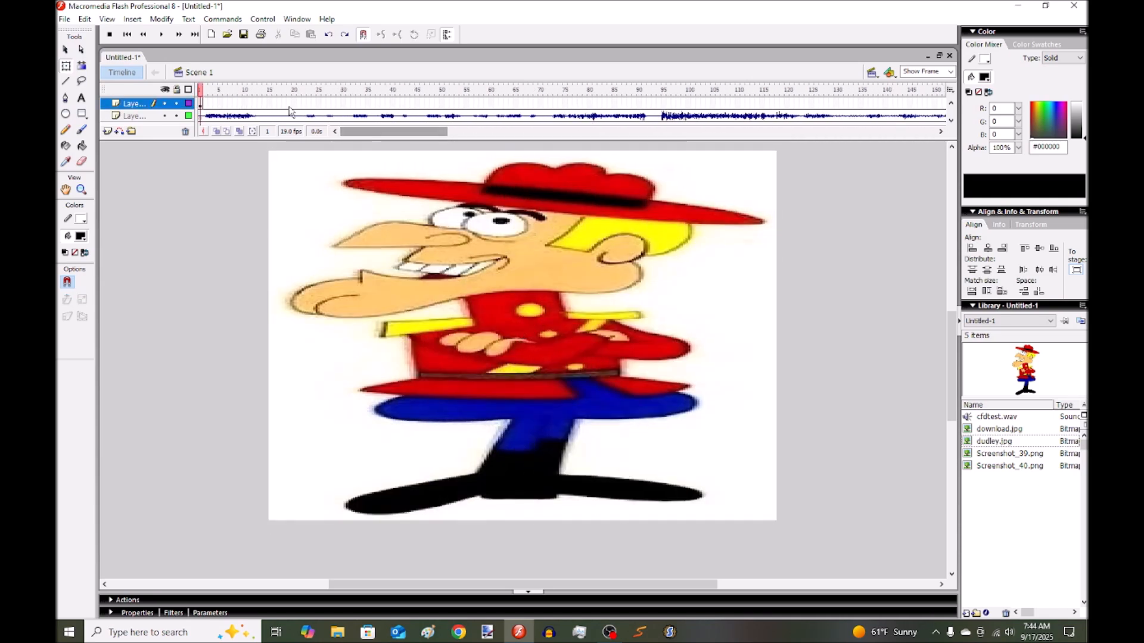
Step: Insert a blank keyframe at frame 123 of the upper layer
drag(632, 105, 804, 104)
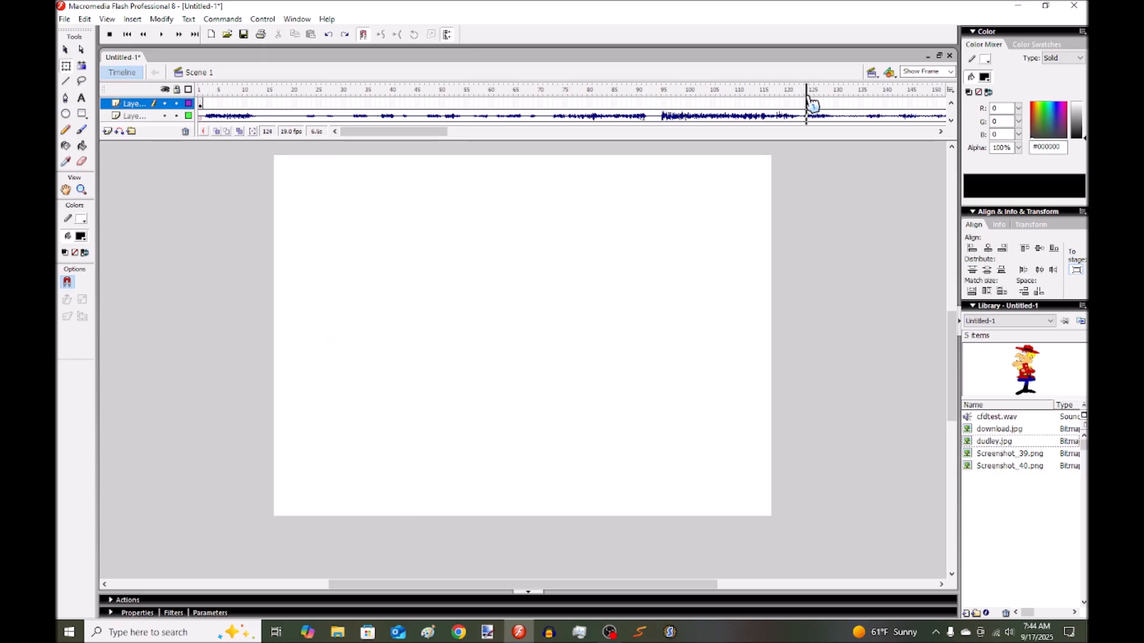
right_click(802, 104)
click(831, 172)
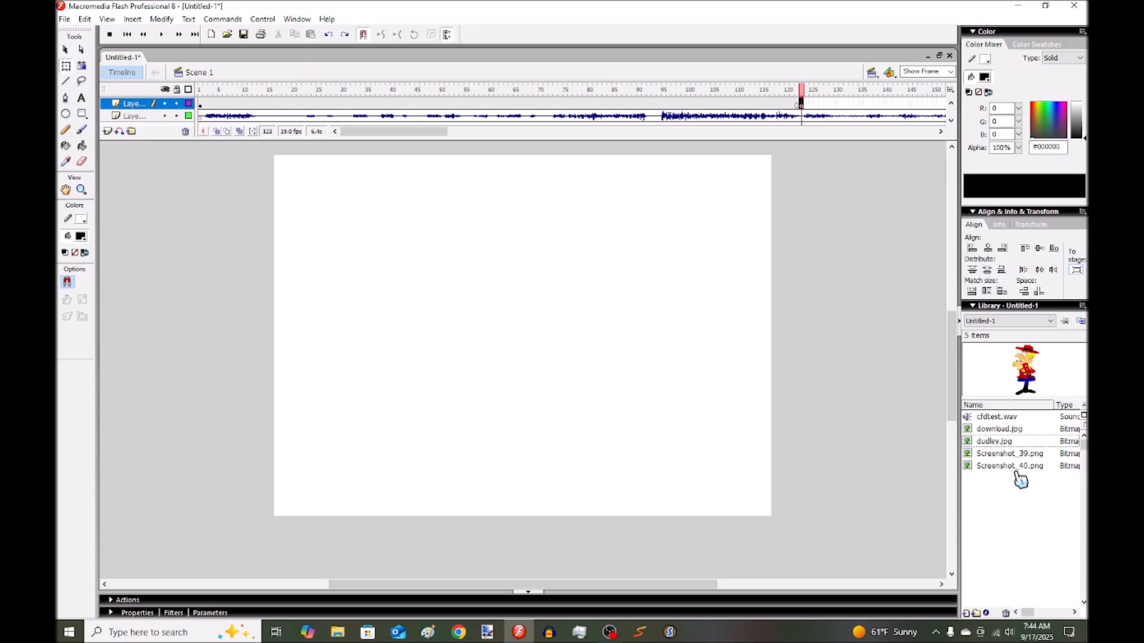
Step: Place Screenshot_40.png on frame 123, center it on the stage and stretch it to cover the whole stage
click(1009, 454)
click(1003, 442)
click(1004, 466)
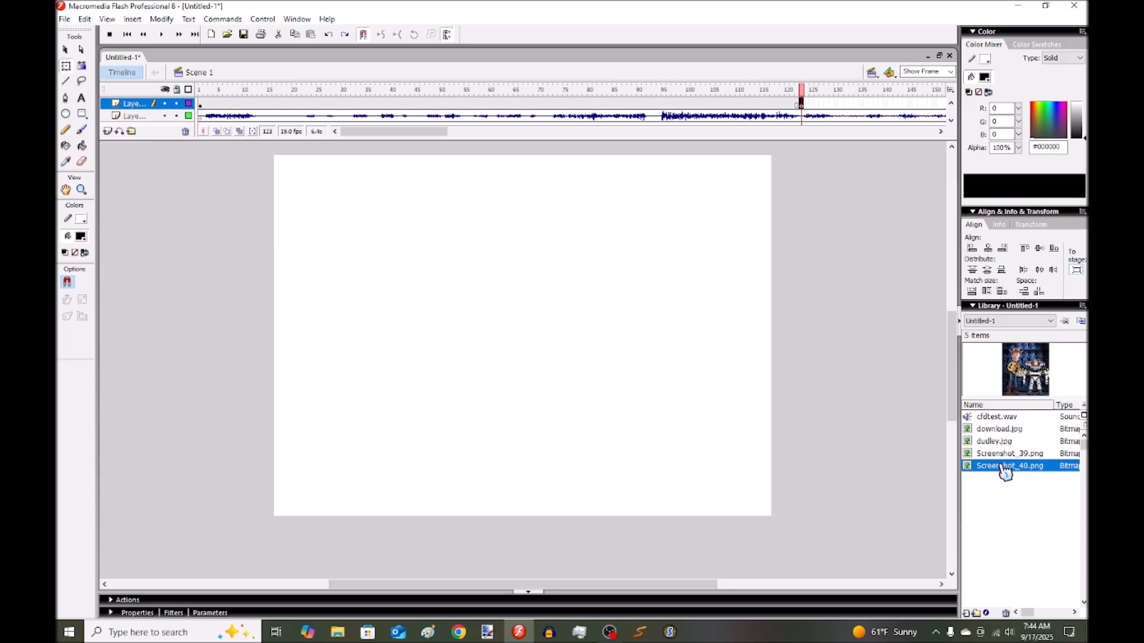
drag(987, 471, 530, 348)
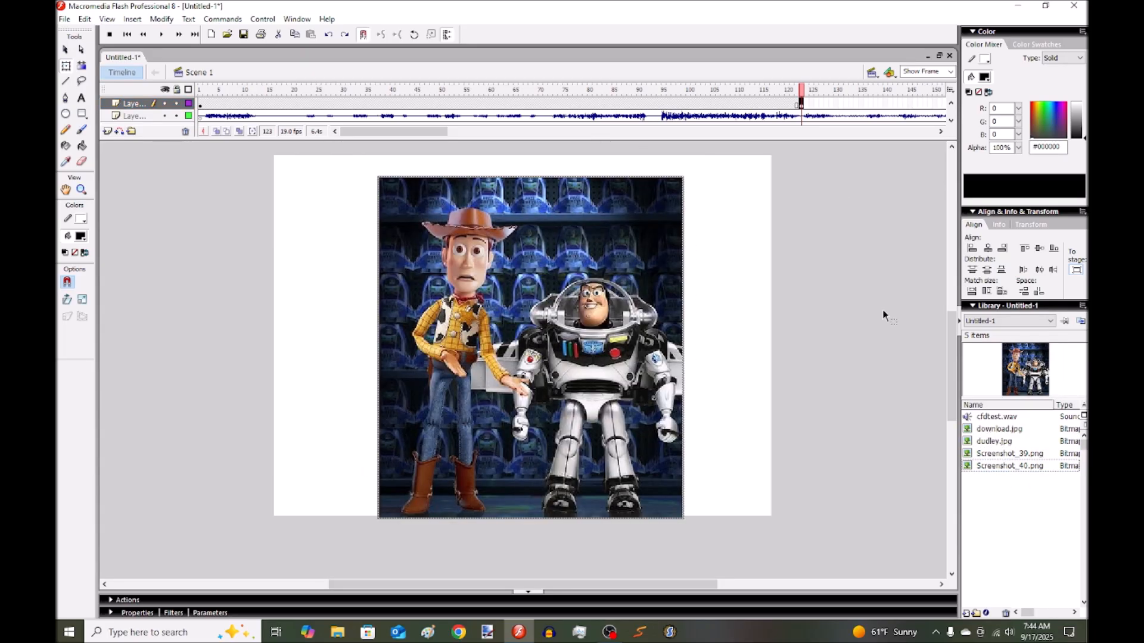
click(988, 249)
click(987, 269)
drag(676, 165, 777, 149)
Step: Insert a keyframe at frame 164 of the upper layer
drag(803, 106, 763, 113)
right_click(758, 107)
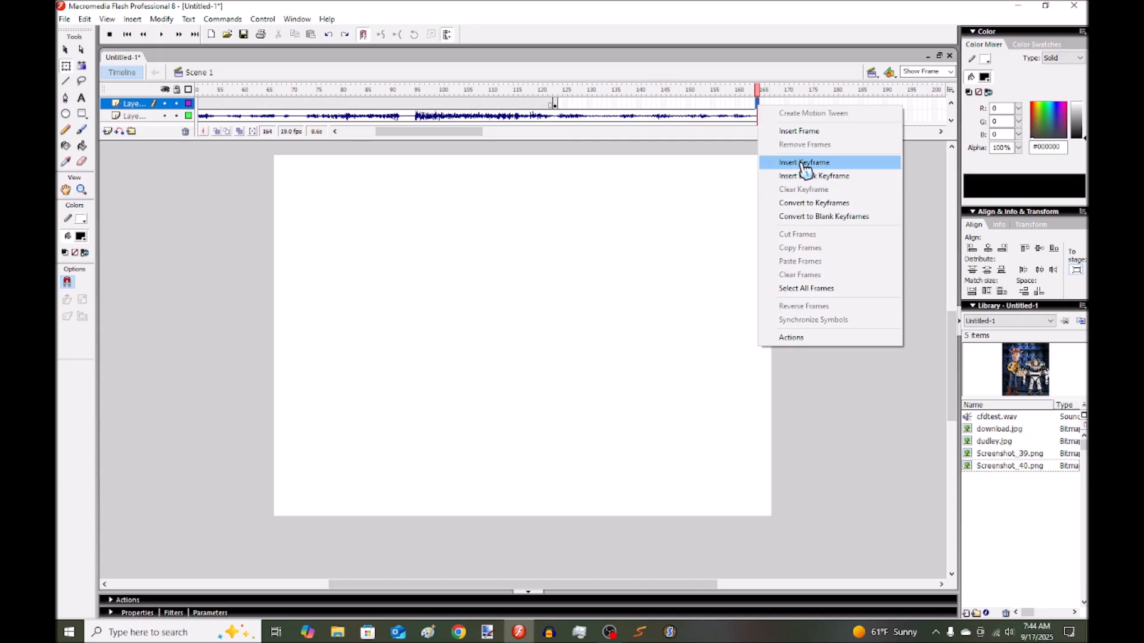
click(802, 164)
Step: Create a motion tween between frames 123 and 164 and enlarge the image beyond the stage at frame 164
right_click(739, 103)
click(757, 106)
click(757, 106)
drag(776, 149, 851, 132)
Step: Insert a blank keyframe at frame 165 of the upper layer
drag(632, 98, 763, 105)
right_click(765, 107)
click(798, 175)
Step: Place Screenshot_39.png on frame 165, center it on the stage and stretch it to cover the whole stage
click(999, 430)
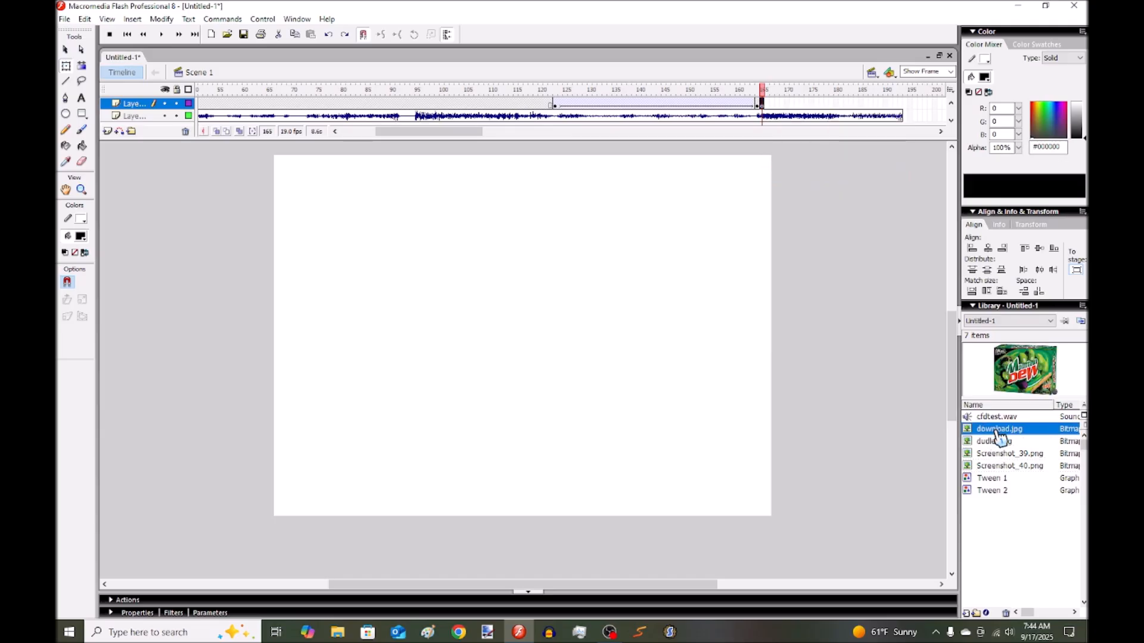
drag(996, 431, 511, 338)
click(1004, 444)
drag(293, 156, 441, 285)
drag(229, 174, 380, 302)
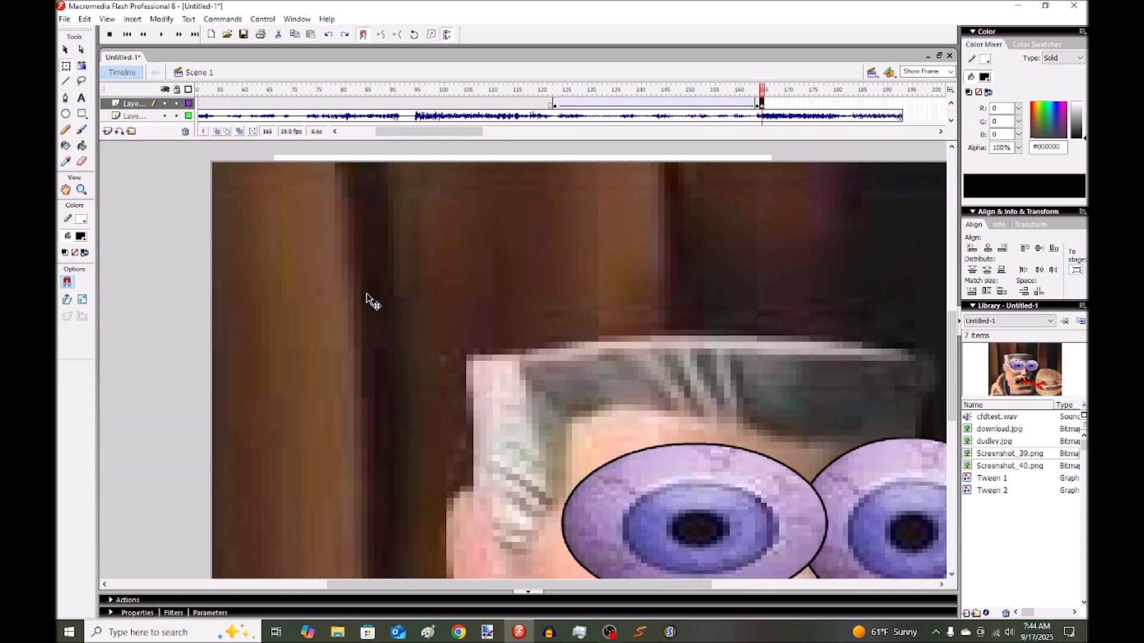
drag(212, 162, 686, 460)
drag(727, 529, 465, 244)
click(989, 252)
click(989, 271)
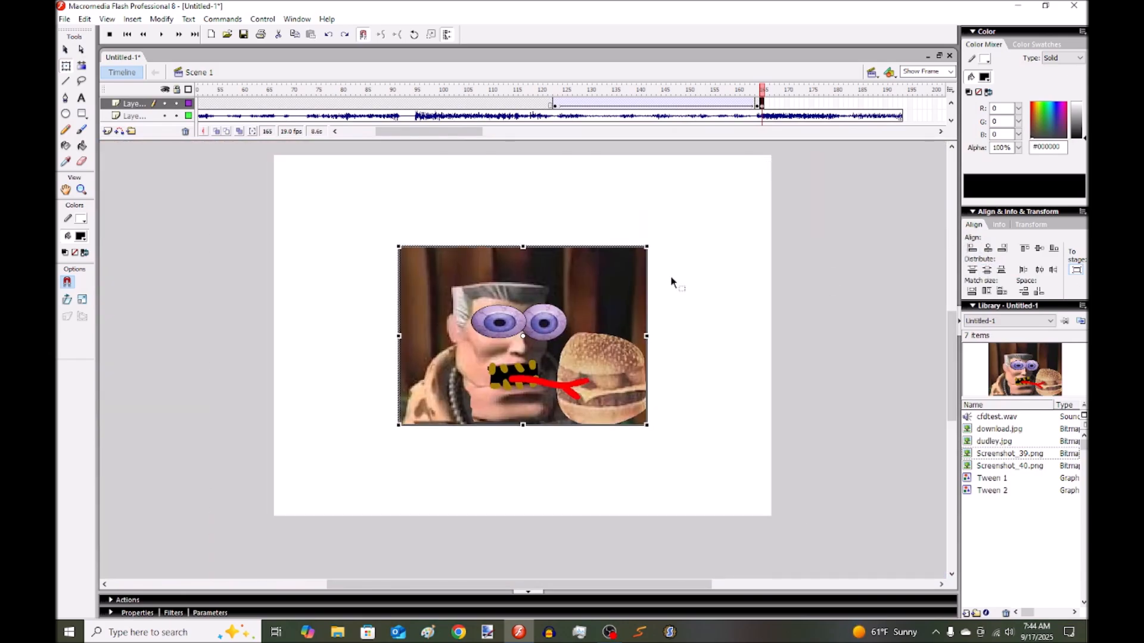
drag(648, 244, 776, 155)
Step: Create a motion tween from frame 165 to a new keyframe at frame 168, enlarging the image beyond the stage there
right_click(762, 104)
click(791, 162)
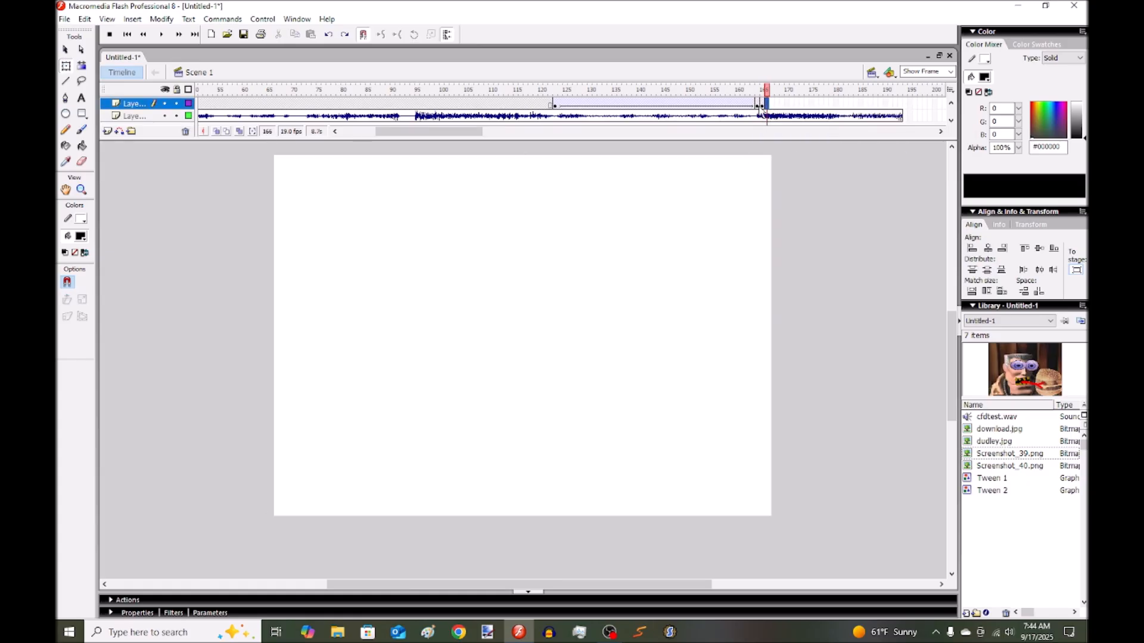
click(763, 105)
right_click(764, 105)
click(792, 112)
click(776, 104)
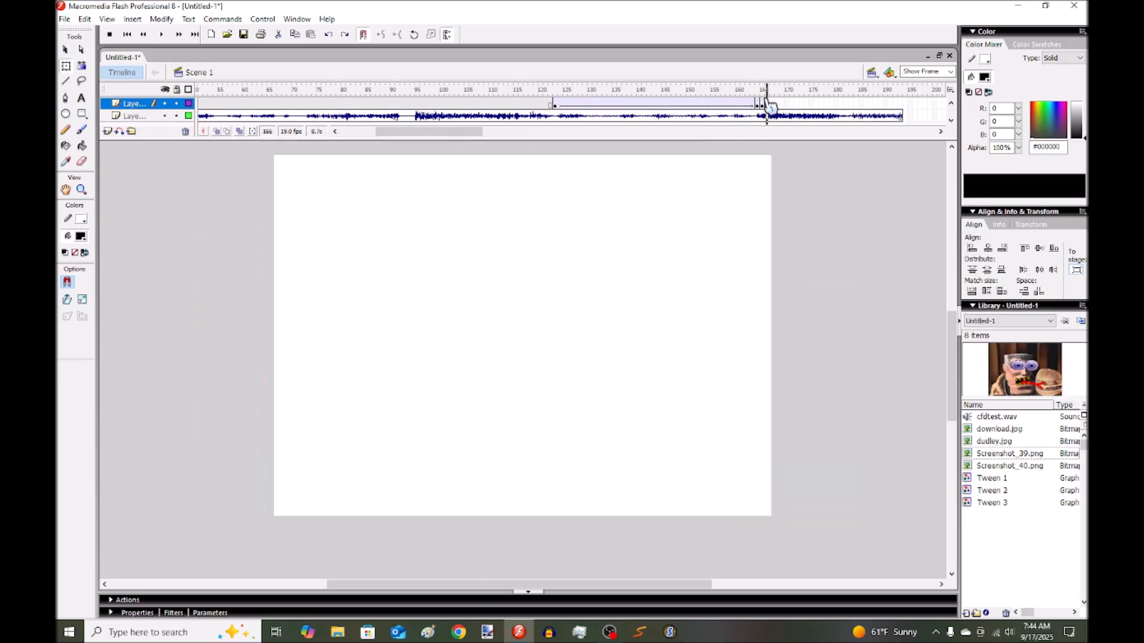
right_click(777, 104)
click(796, 160)
drag(773, 156, 855, 114)
right_click(779, 105)
click(795, 114)
Step: Insert a blank keyframe at frame 183 of the upper layer, place Screenshot_40.png on it and enlarge the image
right_click(851, 105)
click(905, 178)
click(1004, 468)
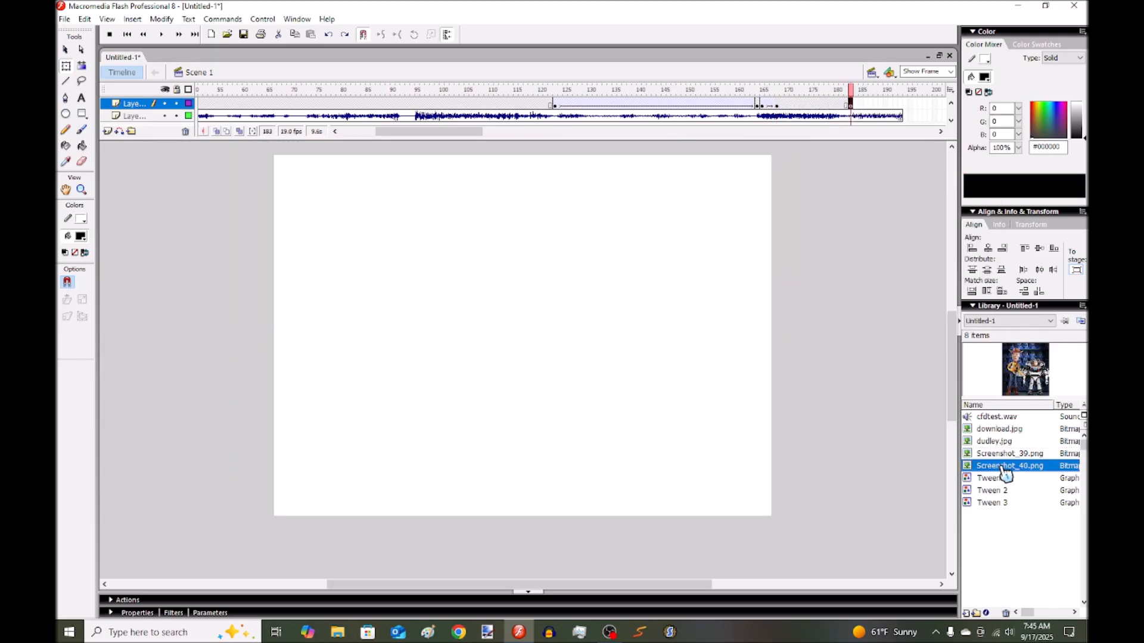
click(1005, 431)
drag(1004, 466, 508, 352)
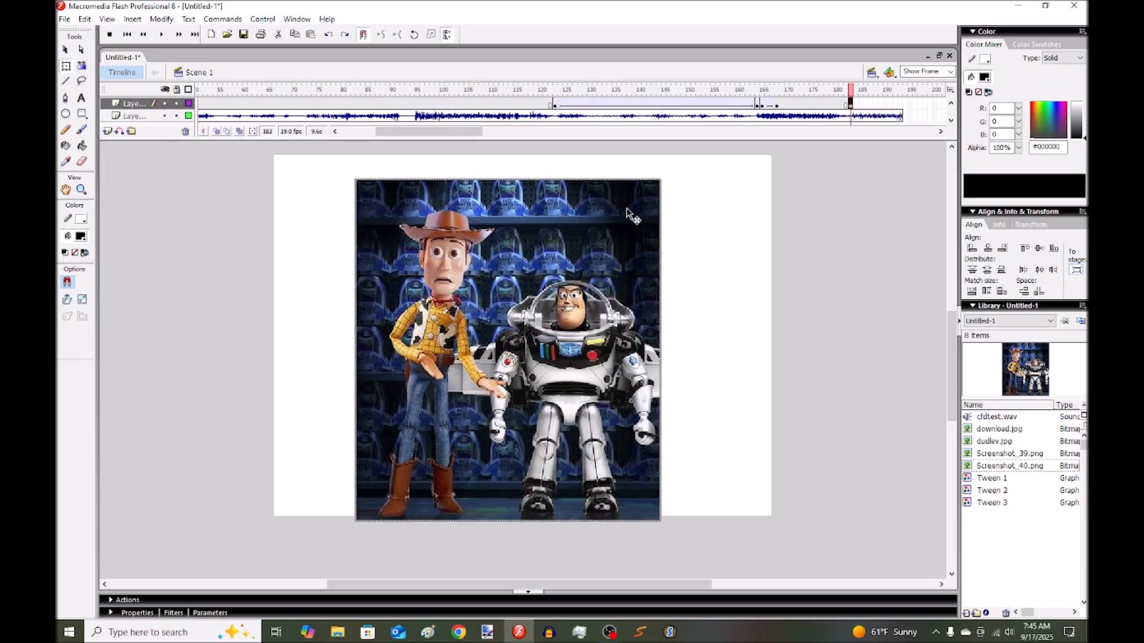
drag(660, 180, 875, 132)
Step: Extend the upper layer's frames to the end of the soundtrack and return the playhead to frame 1
right_click(901, 105)
click(931, 128)
drag(834, 91, 62, 112)
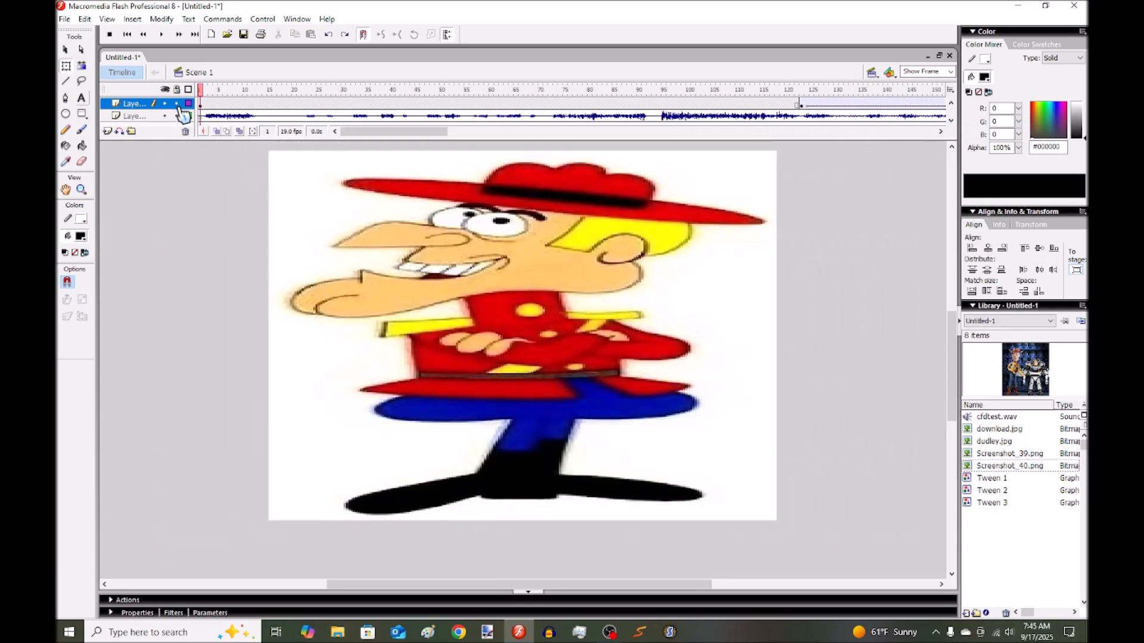
Step: Hide the image layer and add two new layers above it for drawing
click(167, 103)
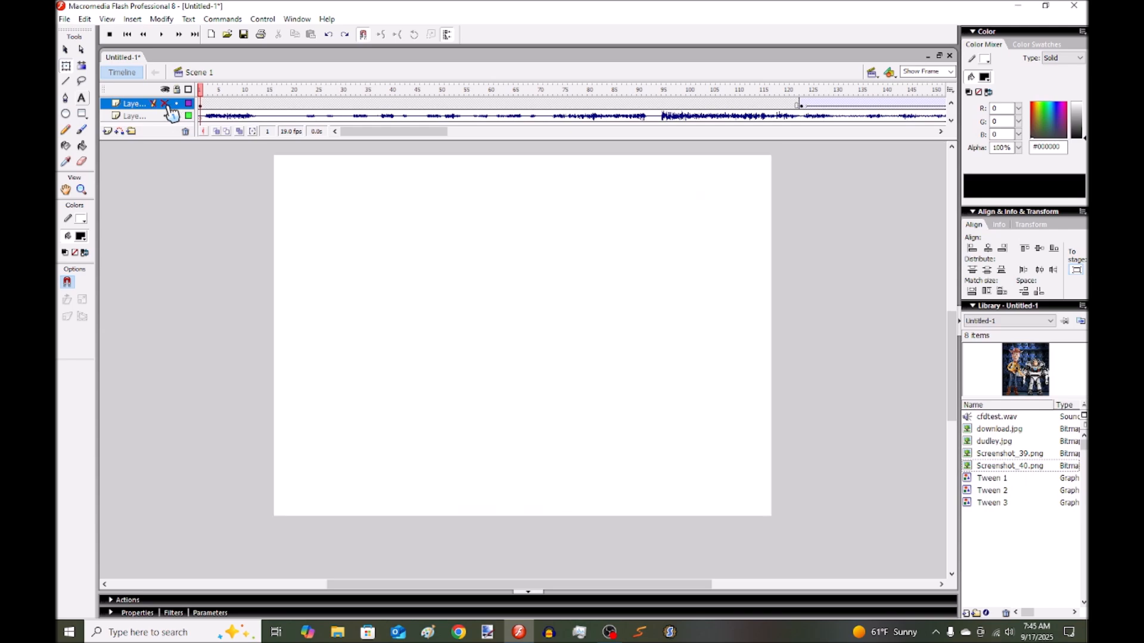
click(108, 131)
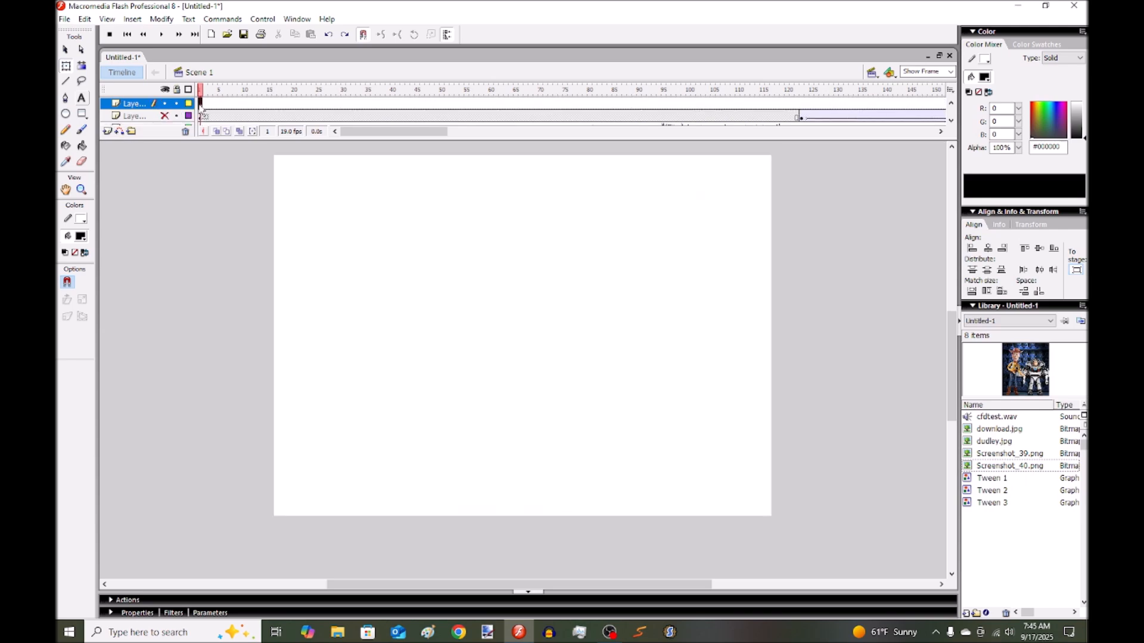
click(82, 130)
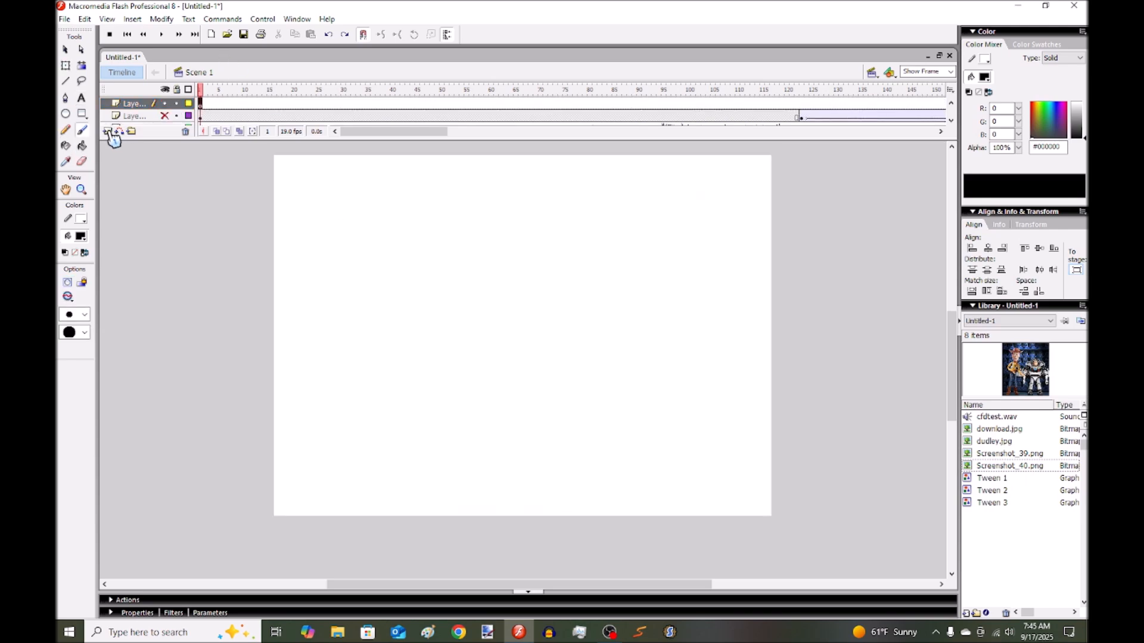
click(108, 131)
Step: Remove all frames after frame 1 from the new top layer
right_click(204, 105)
click(241, 174)
double_click(211, 103)
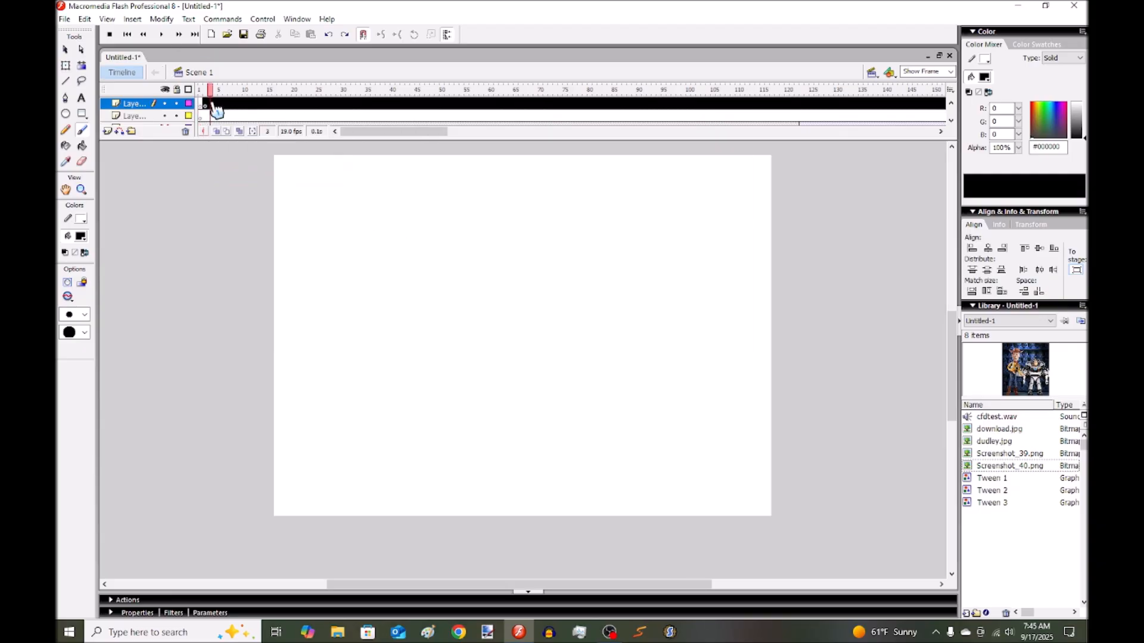
right_click(216, 110)
click(248, 156)
click(199, 105)
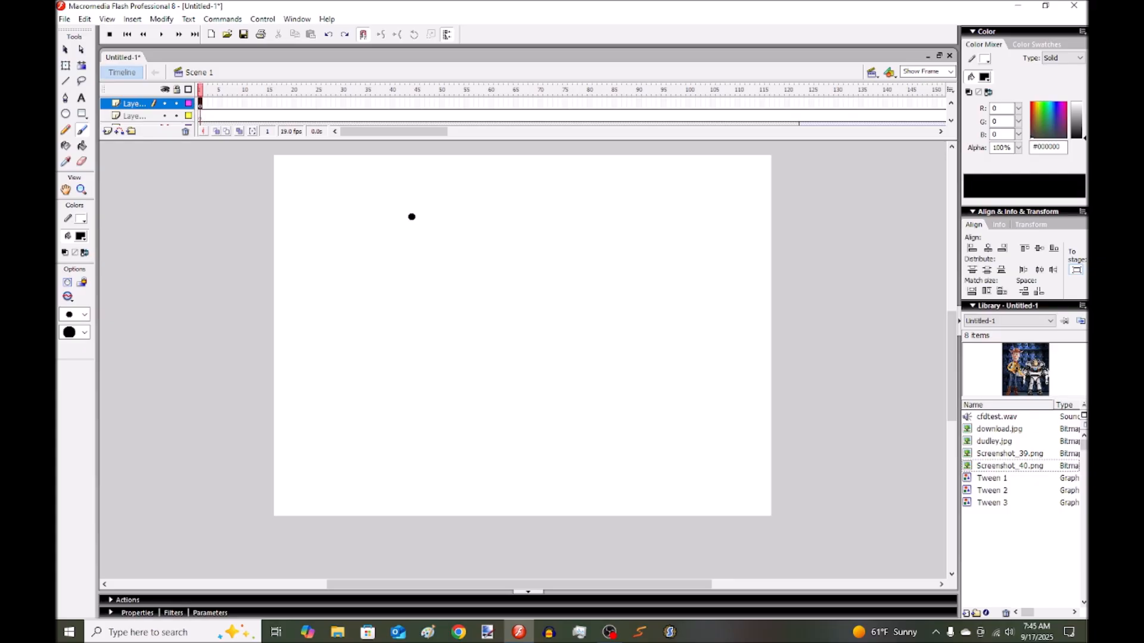
Step: Choose a brush size and draw a large black head outline with two rounded lobes at its left end on the top layer
click(77, 314)
click(73, 376)
mouse_move(389, 191)
mouse_down()
mouse_move(491, 167)
mouse_move(627, 176)
mouse_move(678, 206)
mouse_move(700, 261)
mouse_move(690, 304)
mouse_move(632, 329)
mouse_move(540, 333)
mouse_move(422, 301)
mouse_up()
mouse_move(343, 229)
mouse_down()
mouse_move(338, 195)
mouse_move(363, 179)
mouse_move(389, 191)
mouse_up()
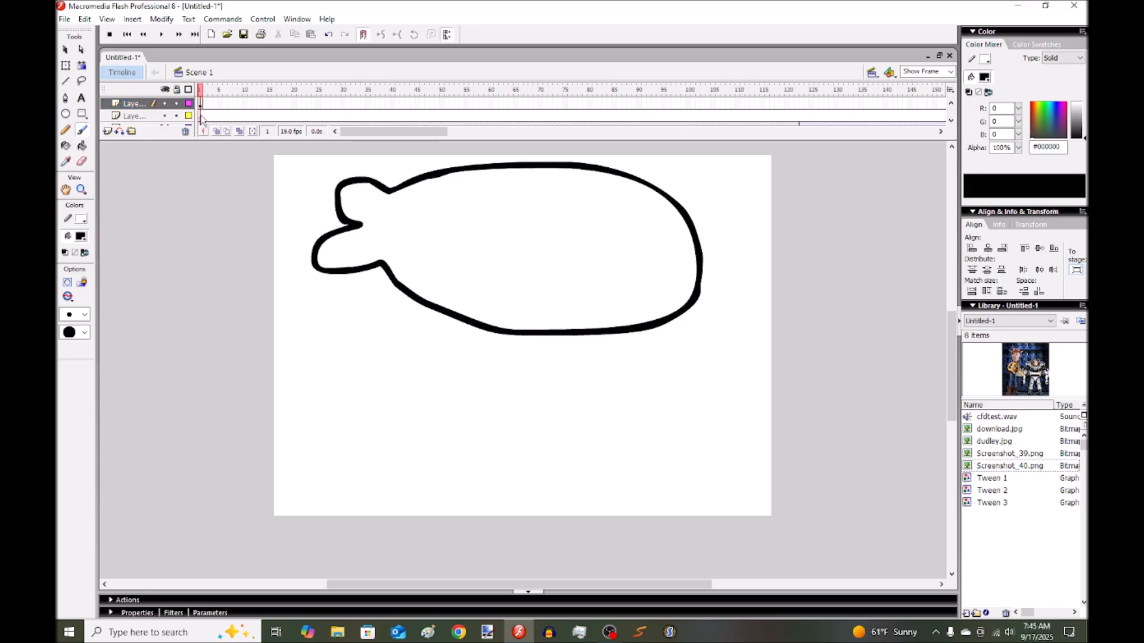
Step: Draw the neck, pointed collar, zip pull and flared jacket below the head on the layer underneath
click(201, 117)
scroll(480, 345, down, 1)
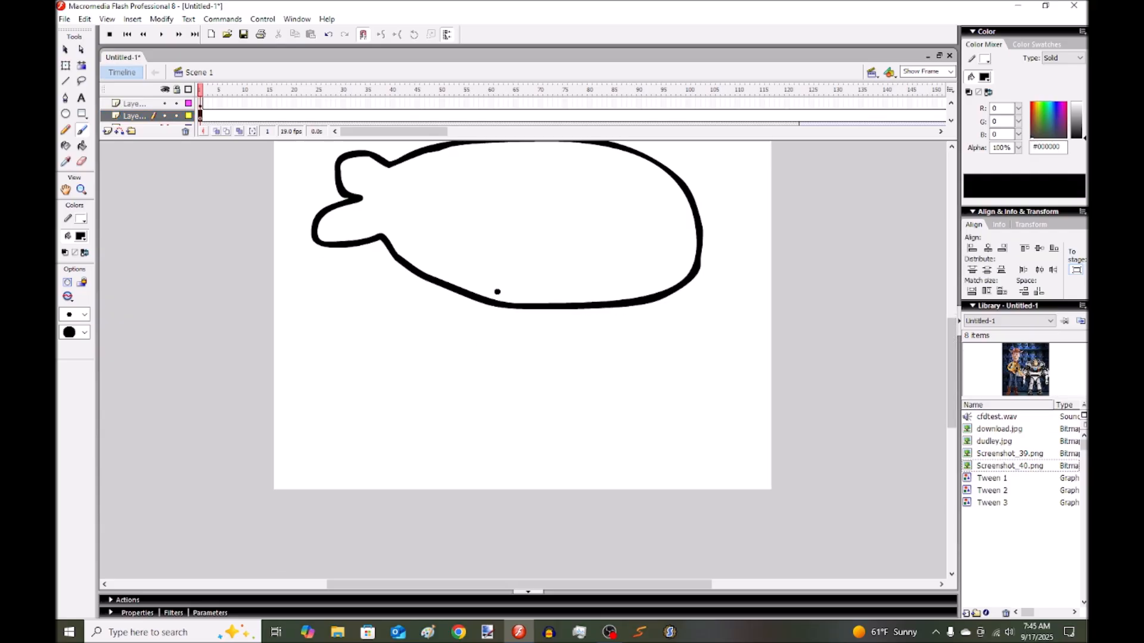
mouse_move(527, 300)
mouse_down()
mouse_move(501, 294)
mouse_move(497, 315)
mouse_move(458, 320)
mouse_move(487, 332)
mouse_move(579, 330)
mouse_move(540, 338)
mouse_move(569, 402)
mouse_move(460, 404)
mouse_move(512, 332)
mouse_up()
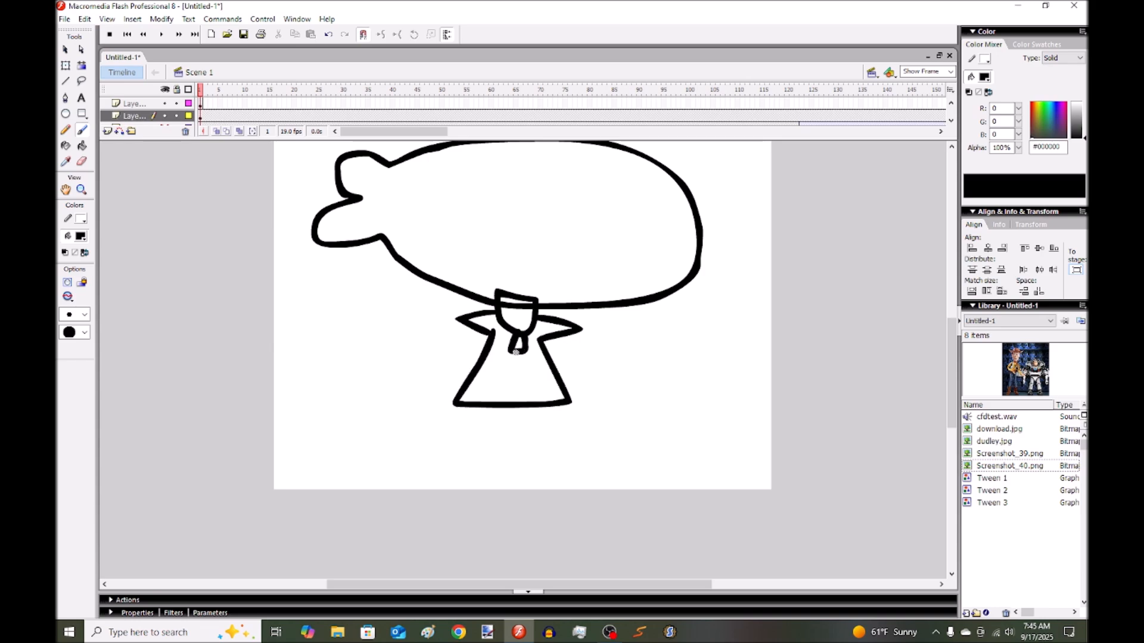
Step: Draw the character's trousers with side stripes and two shoes below the jacket, using the black brush
mouse_move(511, 407)
mouse_down()
mouse_move(517, 454)
mouse_move(505, 469)
mouse_move(435, 470)
mouse_up()
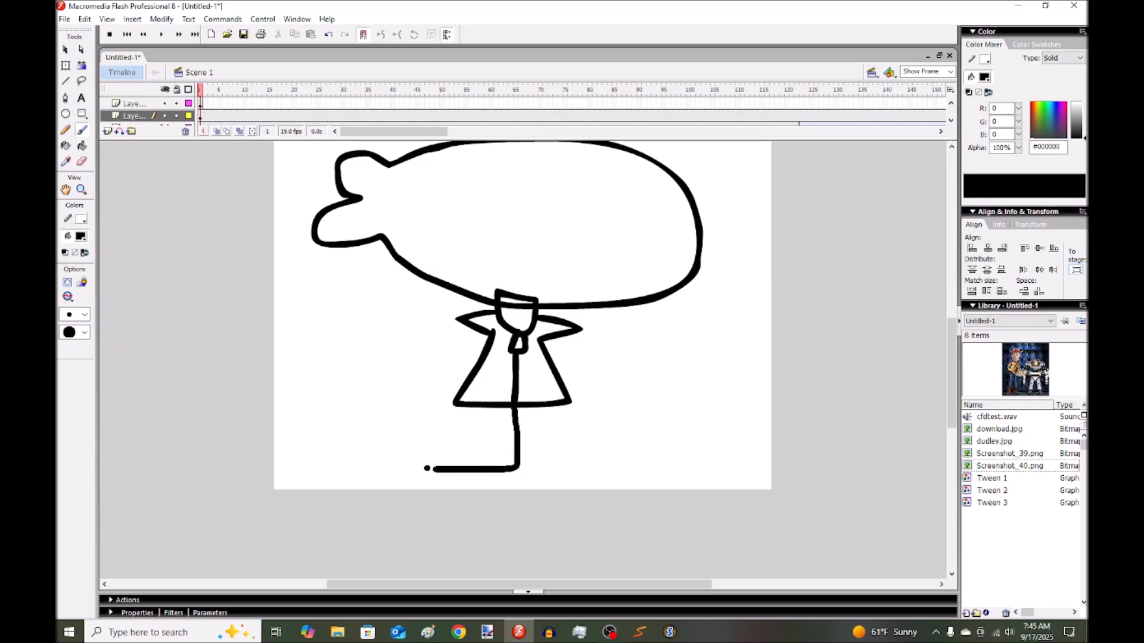
drag(441, 429, 456, 406)
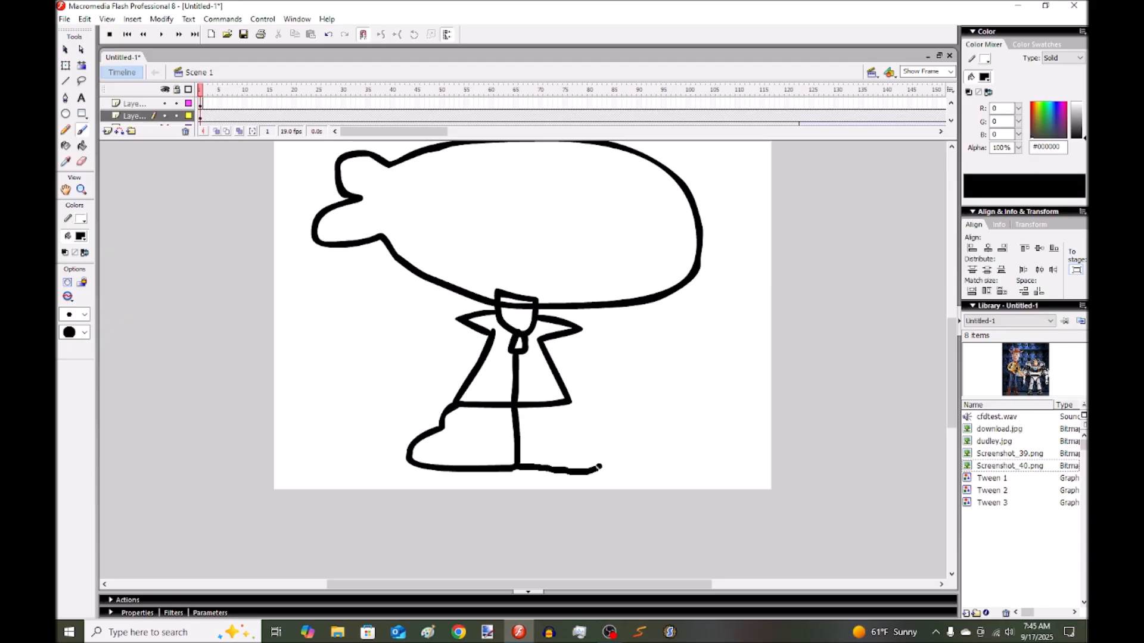
drag(574, 434, 560, 404)
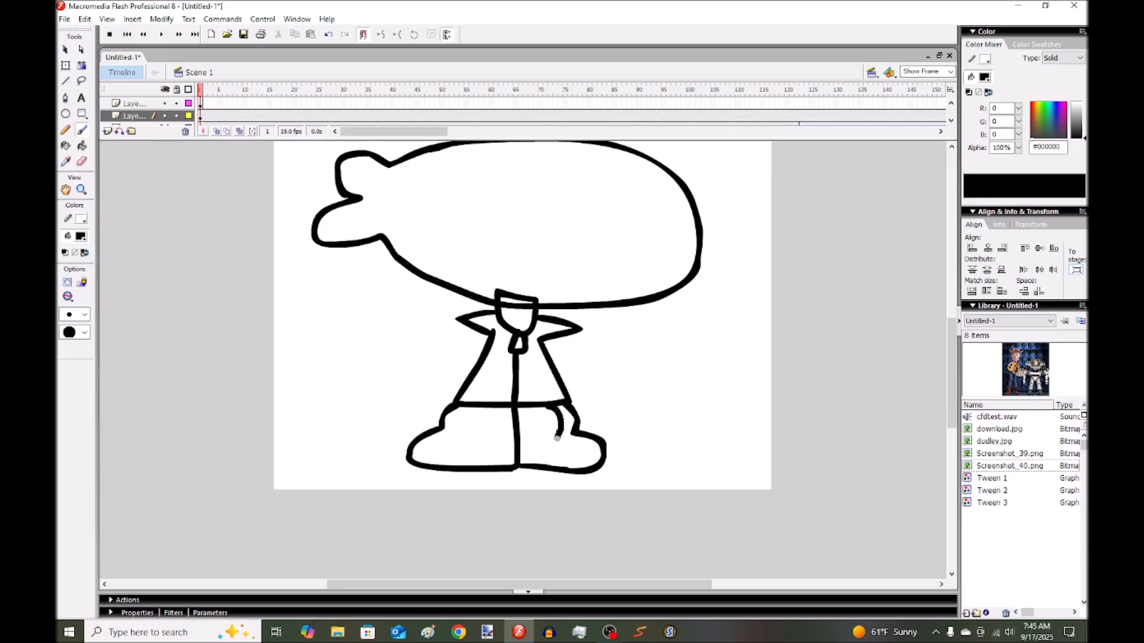
drag(591, 460, 594, 465)
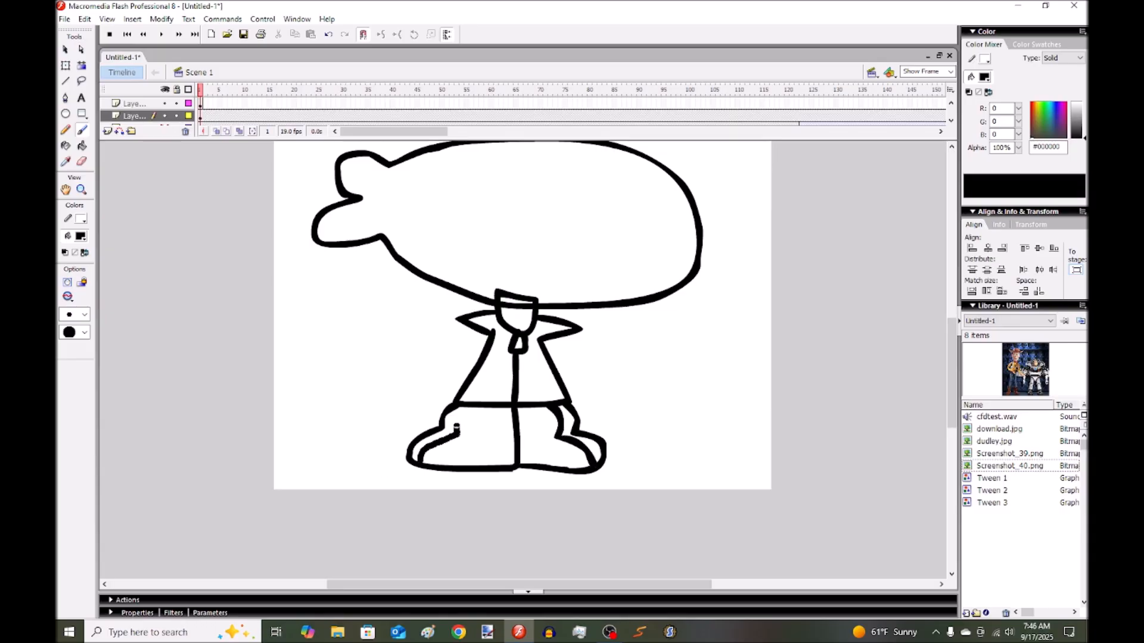
mouse_move(515, 468)
mouse_down()
mouse_move(464, 484)
mouse_move(421, 466)
mouse_up()
mouse_move(521, 470)
mouse_down()
mouse_move(607, 491)
mouse_move(597, 468)
mouse_up()
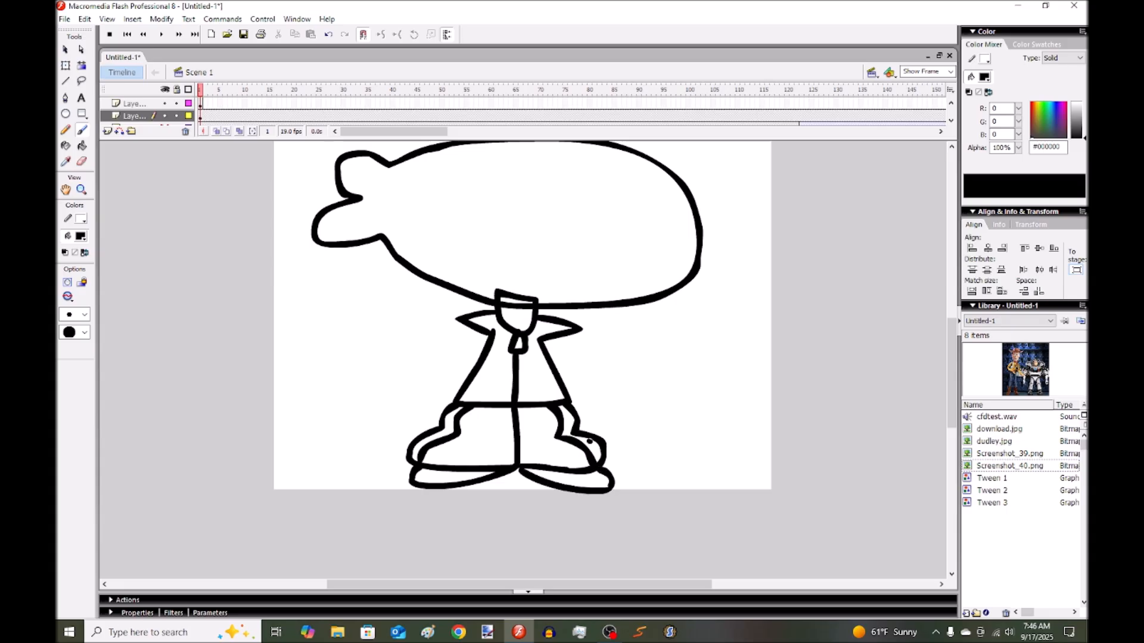
Step: Fill the jacket's zip pull with dark gray #666666
click(984, 77)
click(910, 122)
key(k)
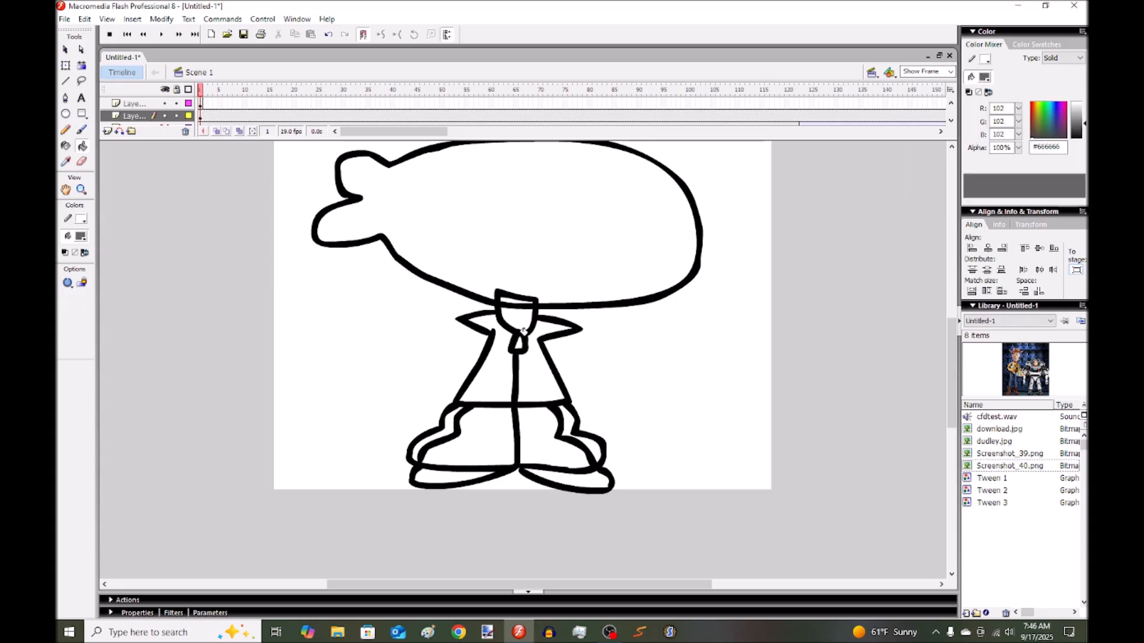
click(523, 331)
click(329, 34)
Step: Fill the character's neck with orange
click(984, 77)
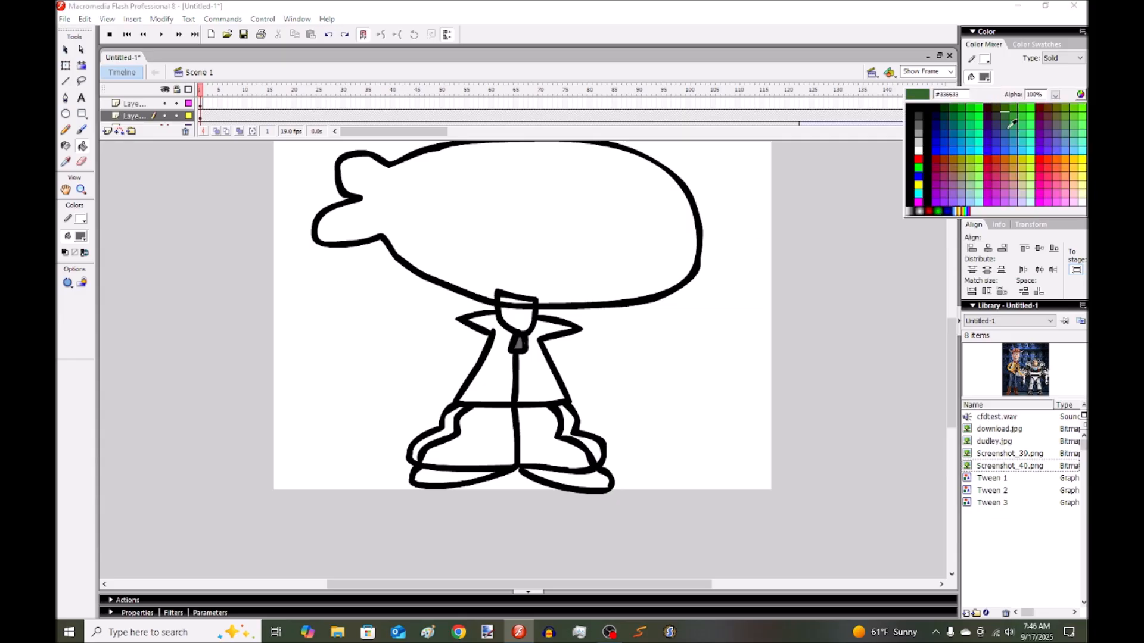
click(1066, 153)
click(509, 312)
Step: Fill both shoes with black #000000
click(983, 77)
click(919, 138)
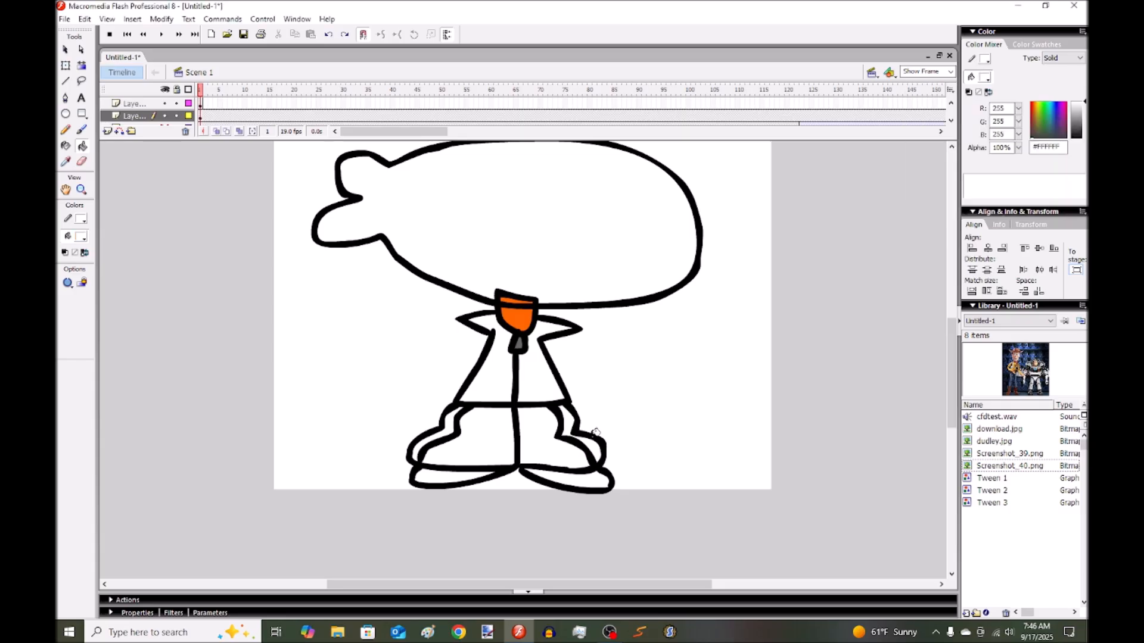
click(453, 476)
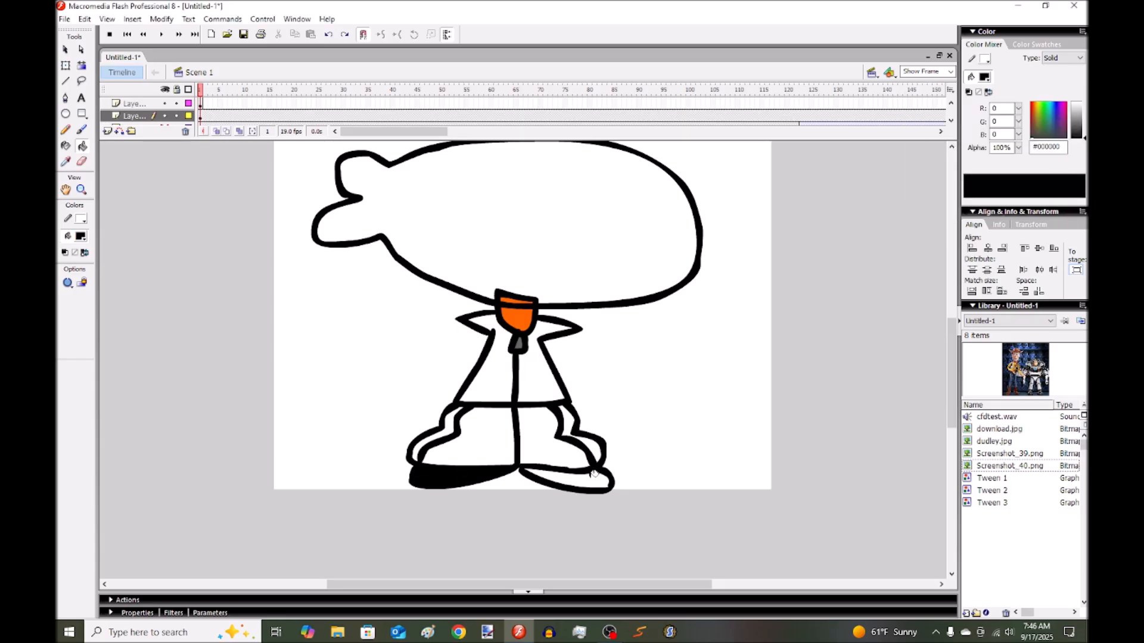
click(566, 479)
Step: Fill both trouser legs with red #FF0000, keeping the side stripes white
click(983, 77)
click(1037, 159)
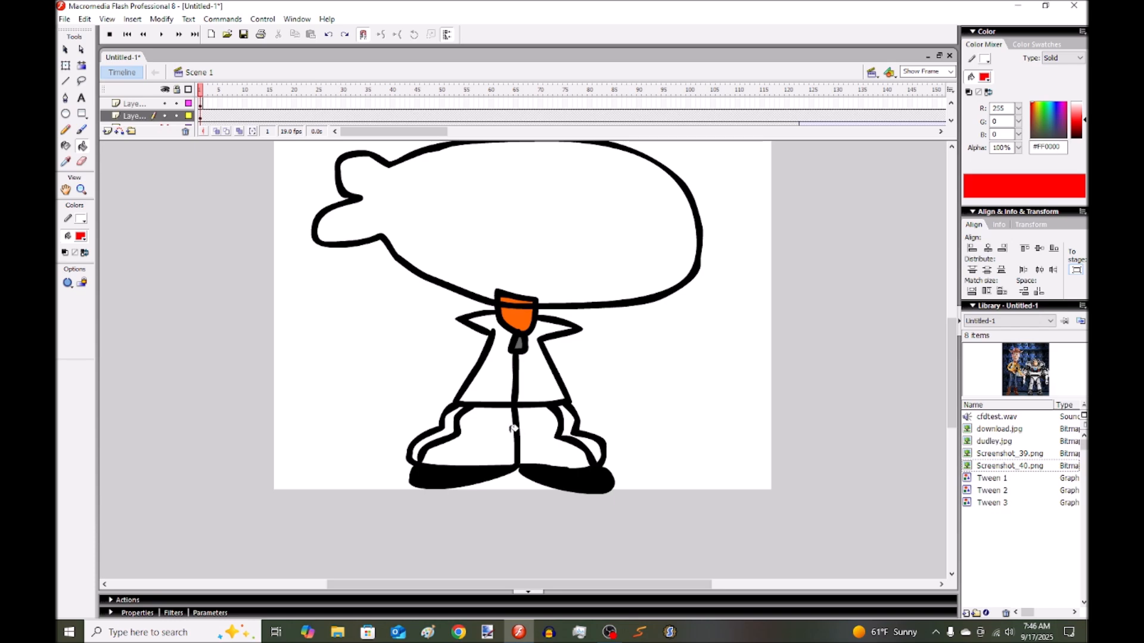
click(510, 431)
click(554, 428)
Step: Fill both halves of the jacket with light blue #6699FF
click(984, 77)
click(1091, 128)
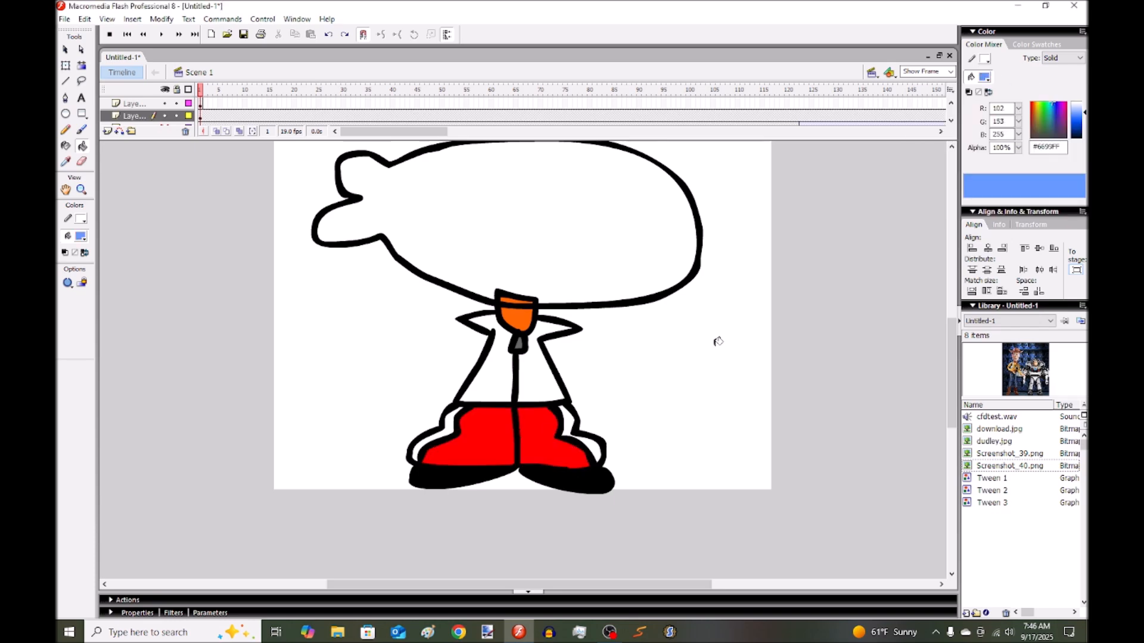
click(530, 364)
click(505, 363)
Step: Lock the body layer and draw two curved black lines across the left part of the head to form a band
key(b)
click(200, 103)
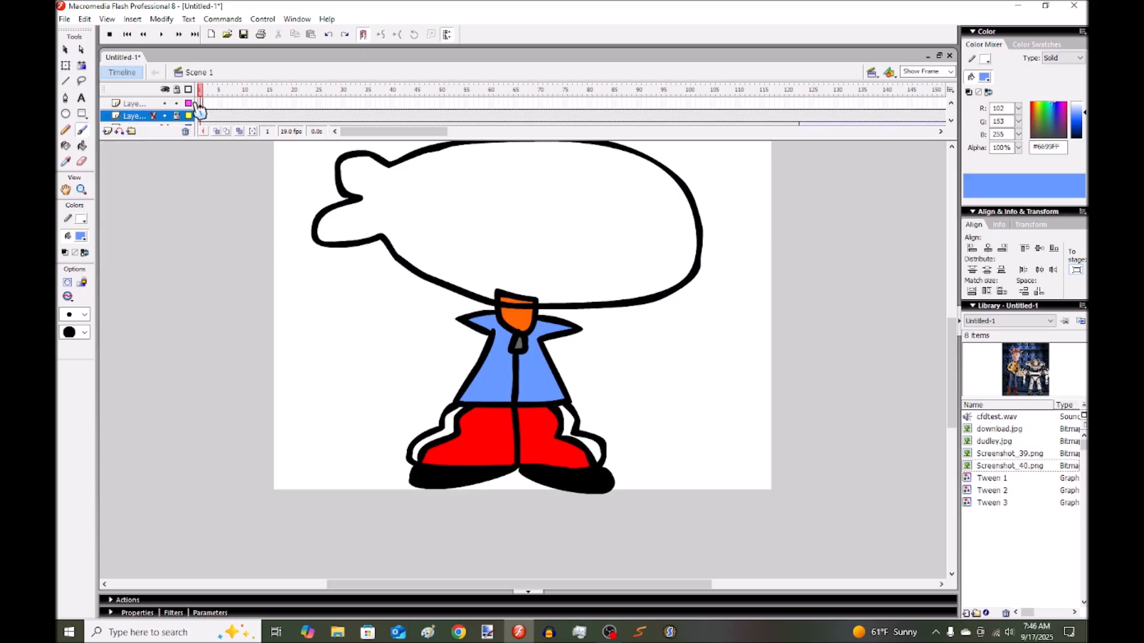
key(v)
click(728, 297)
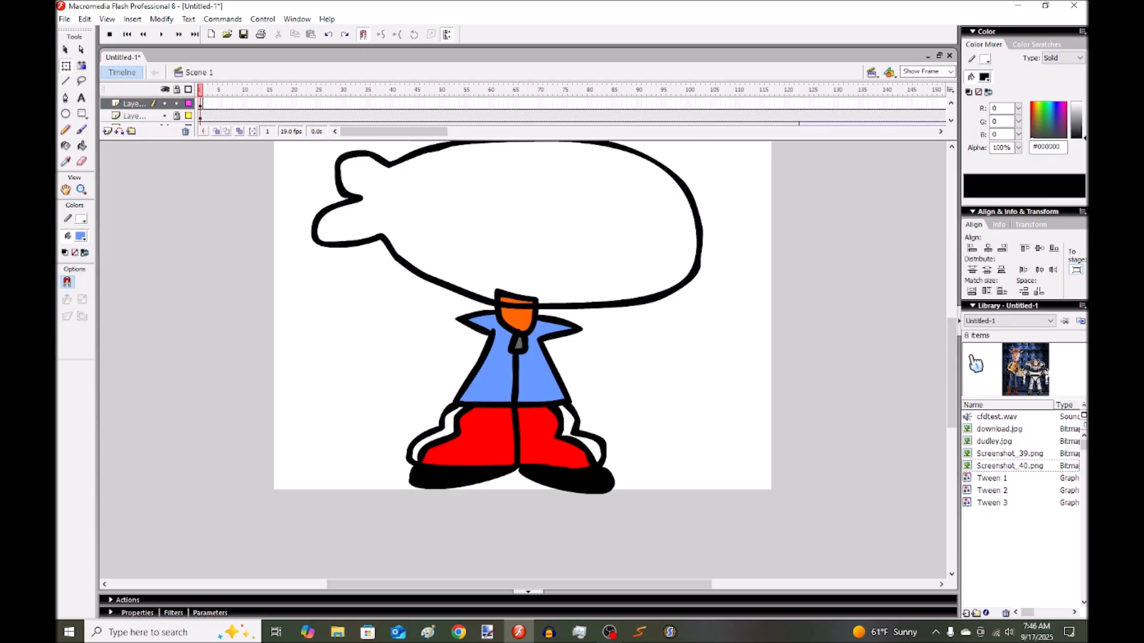
drag(954, 360, 954, 346)
key(b)
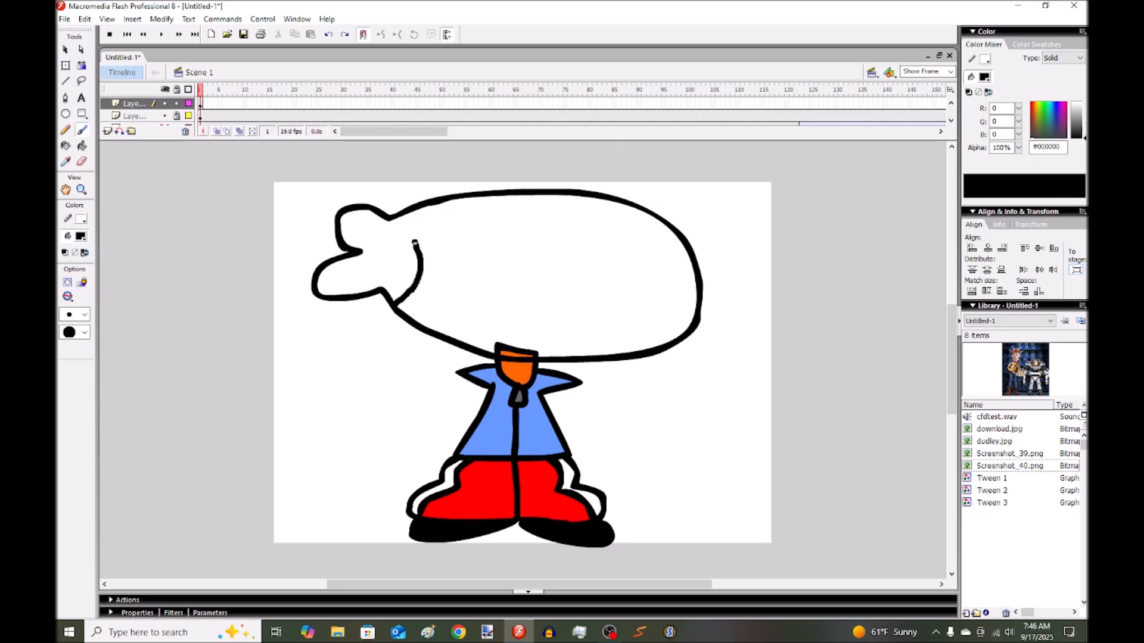
drag(414, 317, 449, 257)
drag(438, 207, 439, 200)
Step: Fill the head and its lobed left end with orange #FF6600, leaving the curved band between them unfilled
drag(1077, 111, 1077, 96)
key(k)
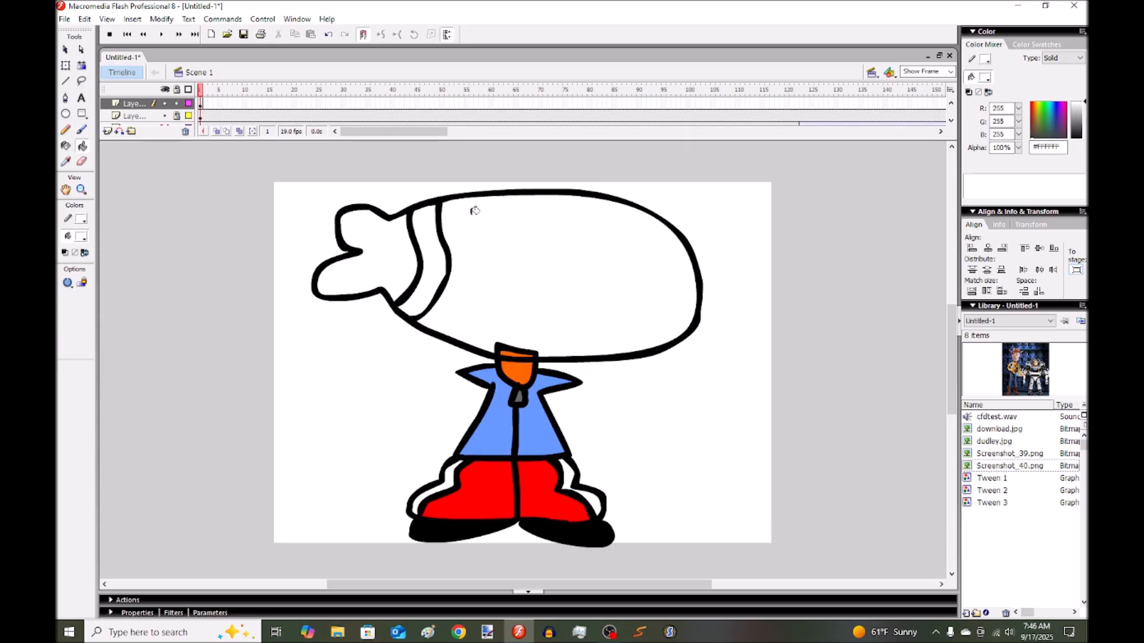
click(984, 82)
click(1050, 158)
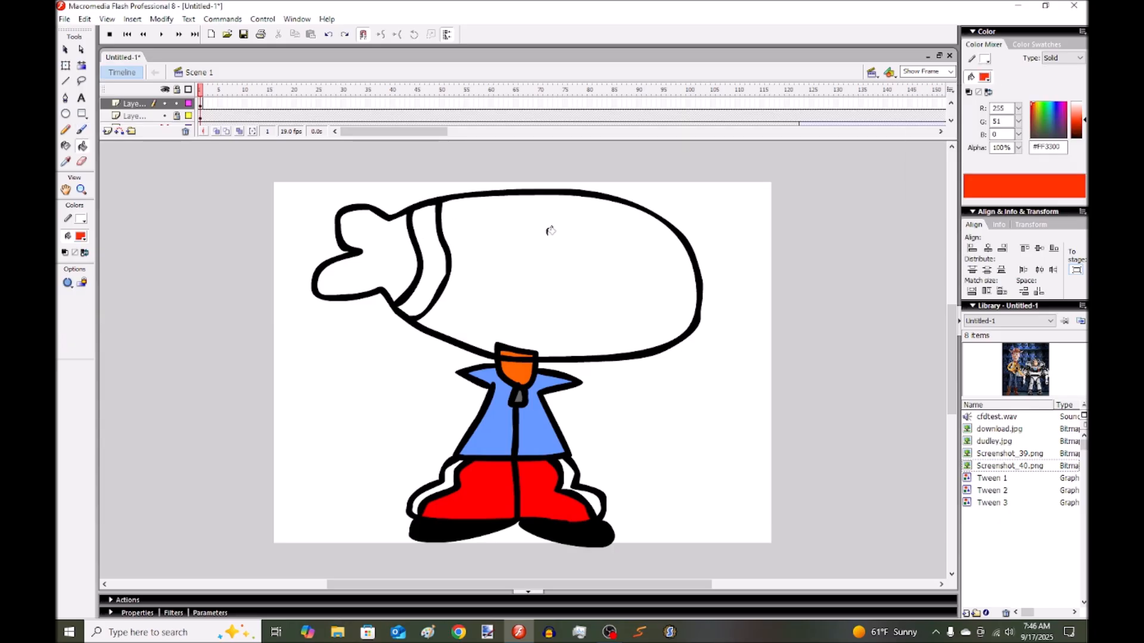
click(984, 76)
click(1041, 166)
click(467, 219)
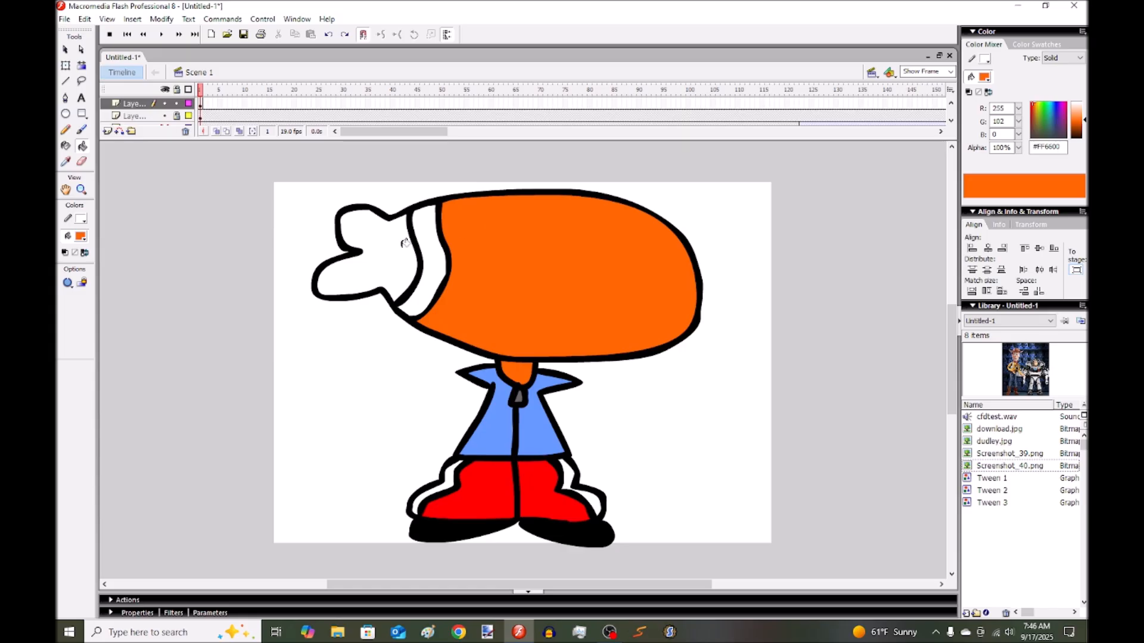
click(406, 243)
Step: Add another layer above the head layer and remove all of its frames after frame 1
click(110, 132)
click(212, 114)
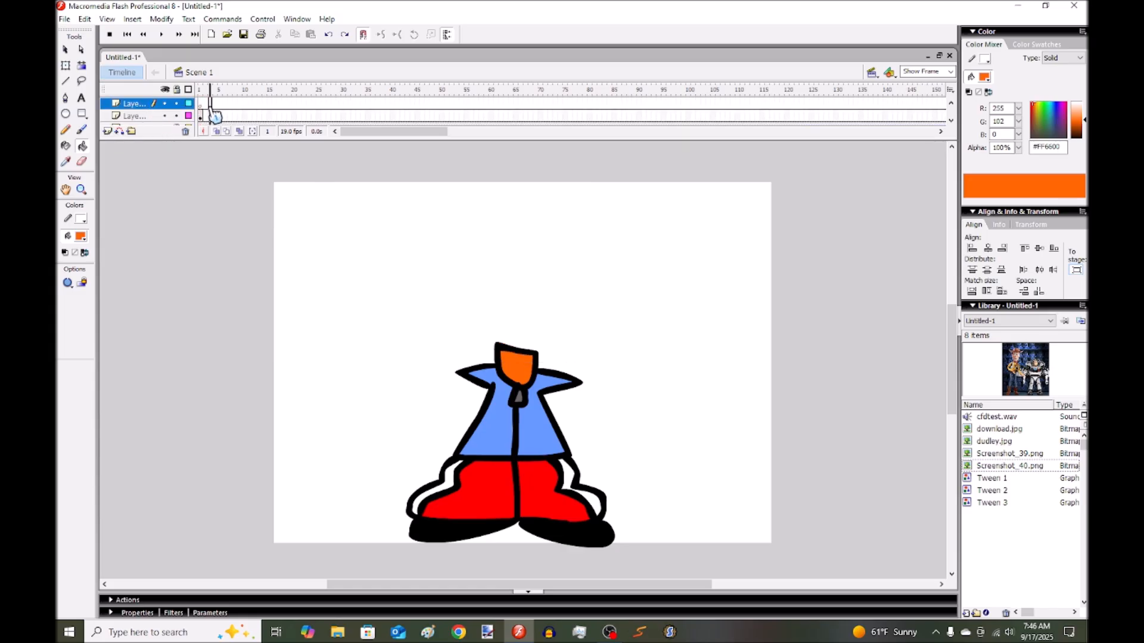
right_click(208, 110)
click(274, 171)
click(220, 104)
right_click(220, 104)
click(256, 142)
click(200, 104)
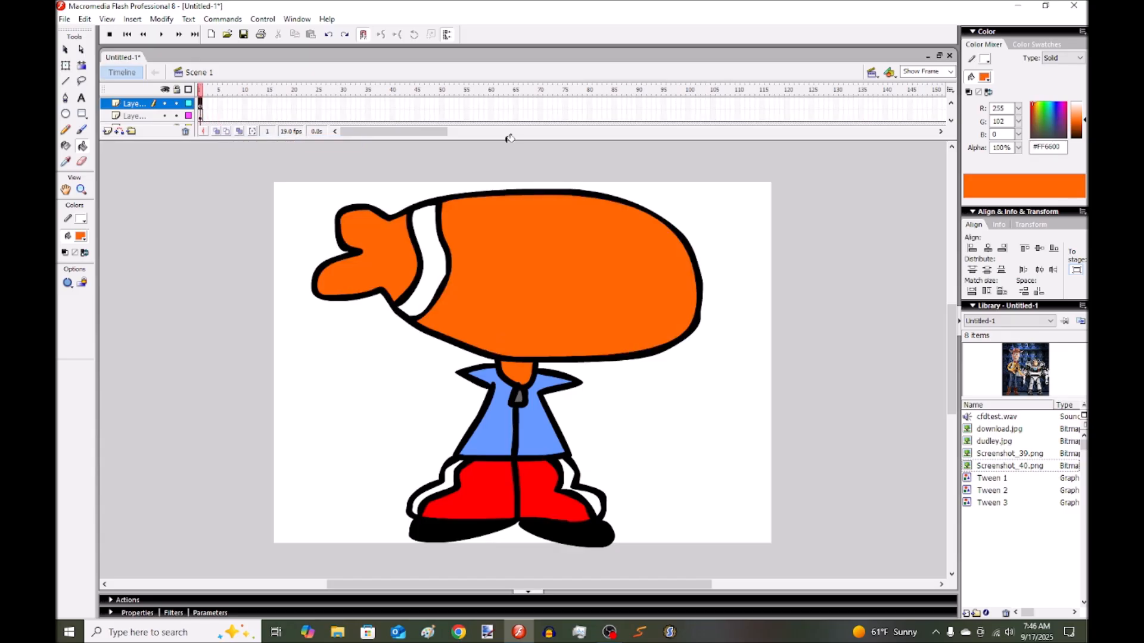
Step: Draw two large black eye outlines with small pupils and a long mouth line across the head on the new face layer
key(b)
drag(1076, 130, 1076, 139)
mouse_move(520, 204)
mouse_down()
mouse_move(462, 284)
mouse_move(567, 256)
mouse_move(540, 206)
mouse_move(683, 197)
mouse_move(710, 264)
mouse_move(616, 281)
mouse_move(568, 269)
mouse_up()
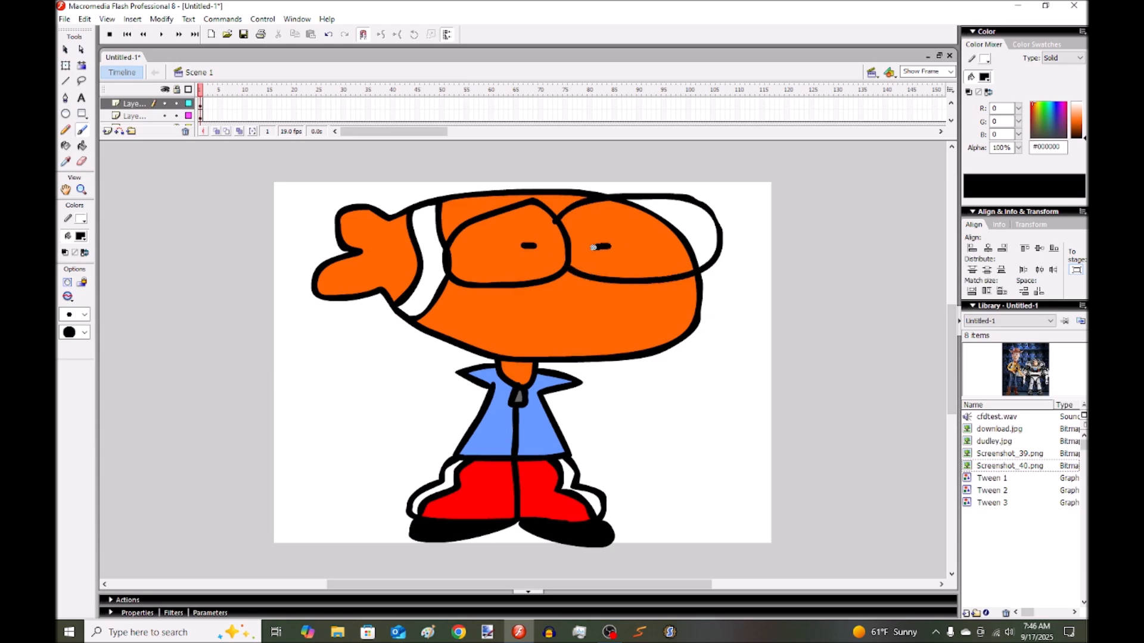
drag(445, 301, 742, 316)
Step: Fill both eyes with white #FFFFFF
drag(1085, 138, 1084, 102)
key(k)
click(533, 237)
click(618, 217)
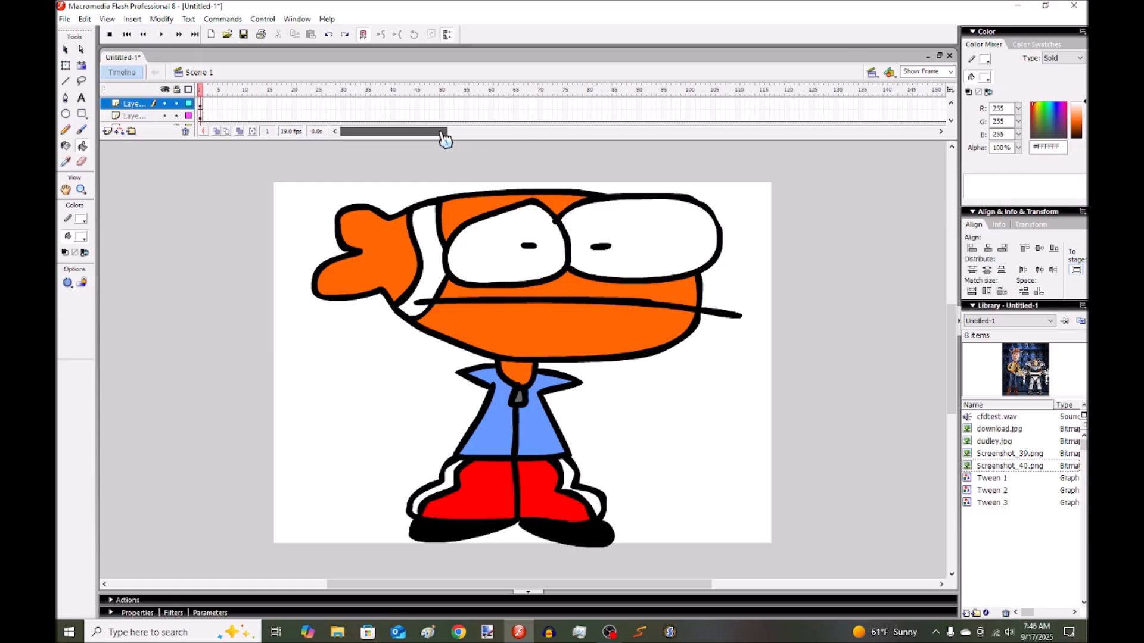
click(674, 94)
mouse_move(677, 100)
mouse_down()
mouse_move(649, 107)
mouse_move(662, 112)
mouse_up()
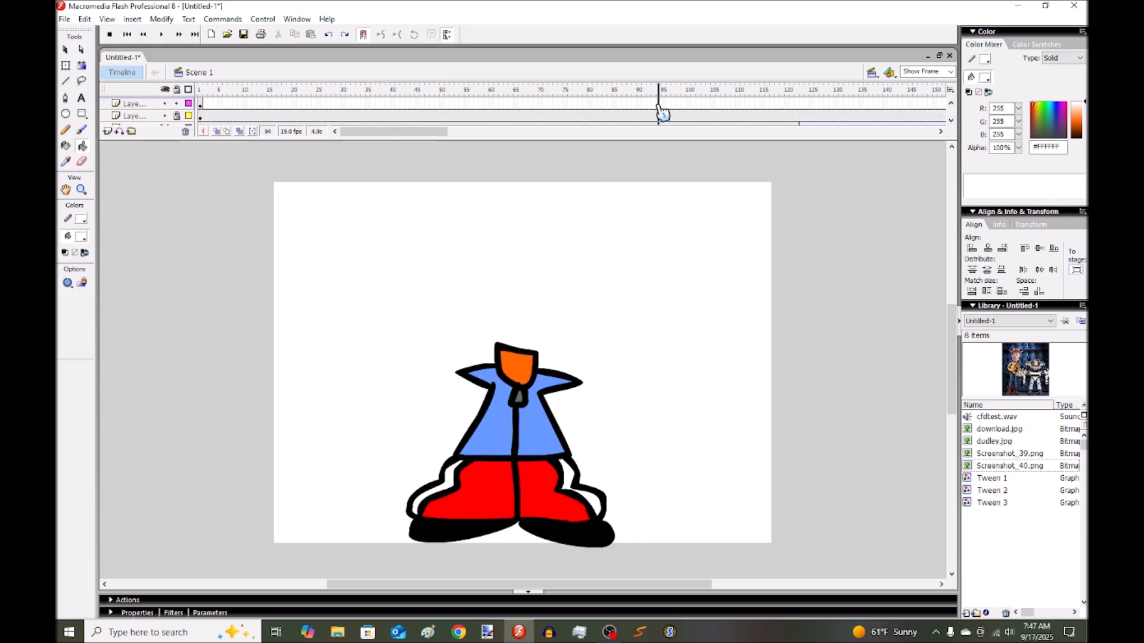
right_click(660, 109)
click(691, 160)
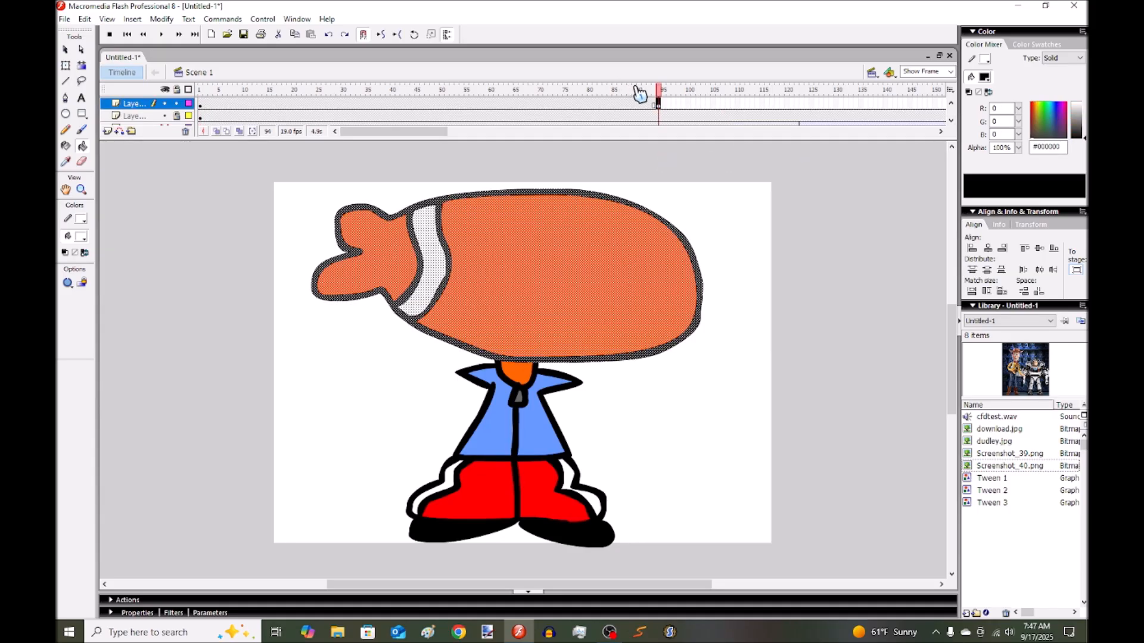
right_click(658, 110)
click(330, 36)
click(950, 120)
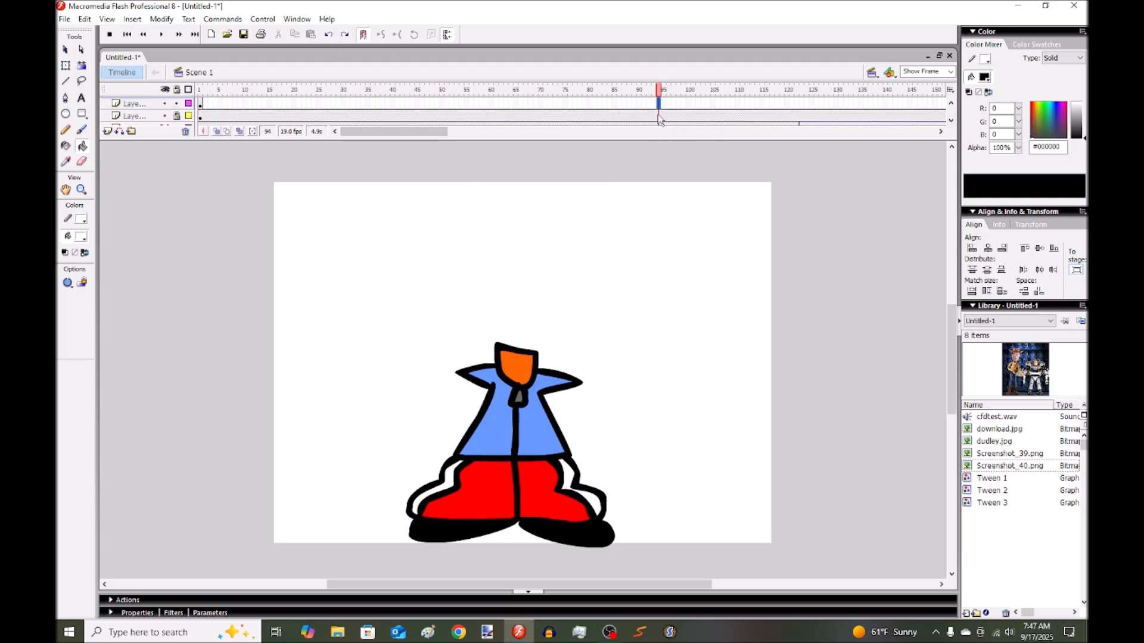
Step: Insert a keyframe at frame 94 on the locked body layer and return to frame 1
right_click(659, 118)
click(694, 170)
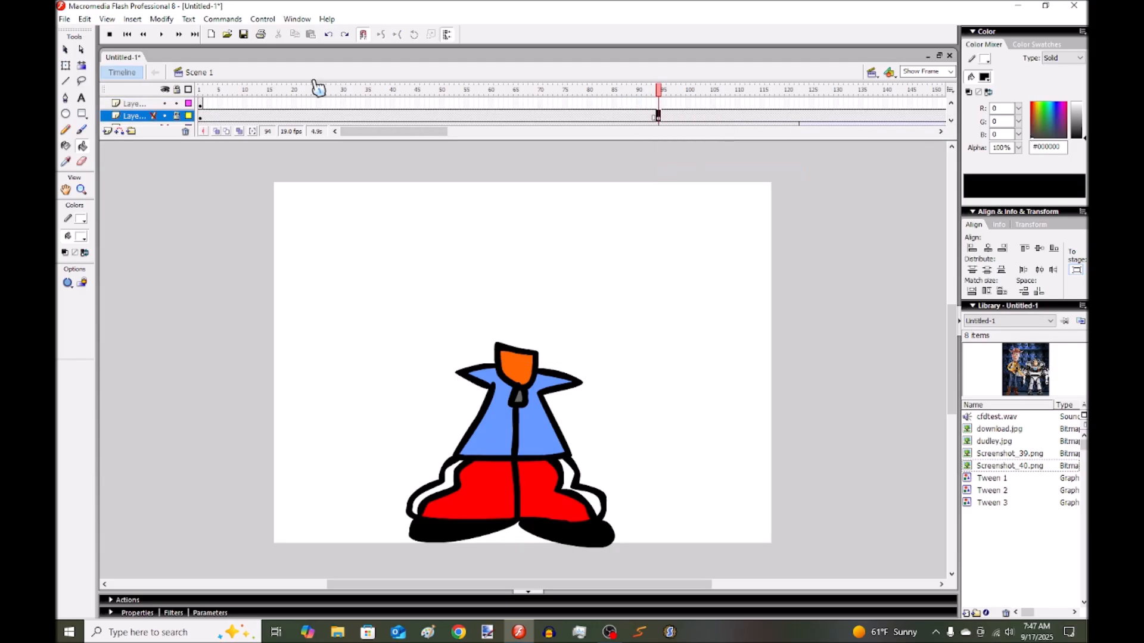
click(200, 90)
click(951, 103)
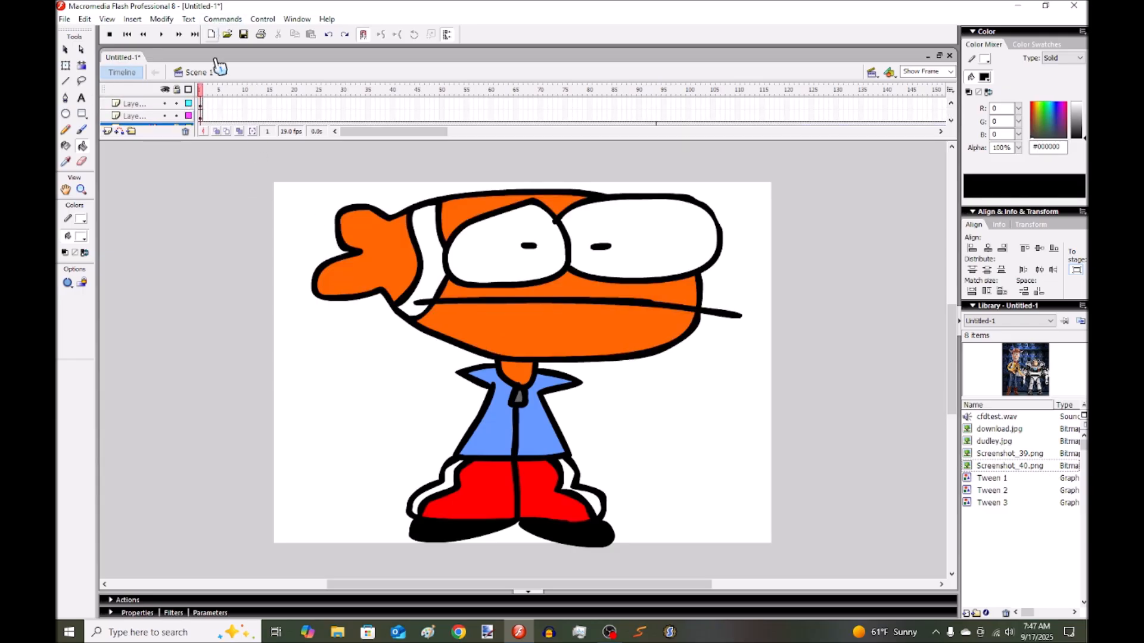
Step: Insert keyframes at frame 2 on both the face layer and the head layer
drag(201, 92, 205, 94)
right_click(205, 104)
click(205, 107)
right_click(205, 109)
click(234, 166)
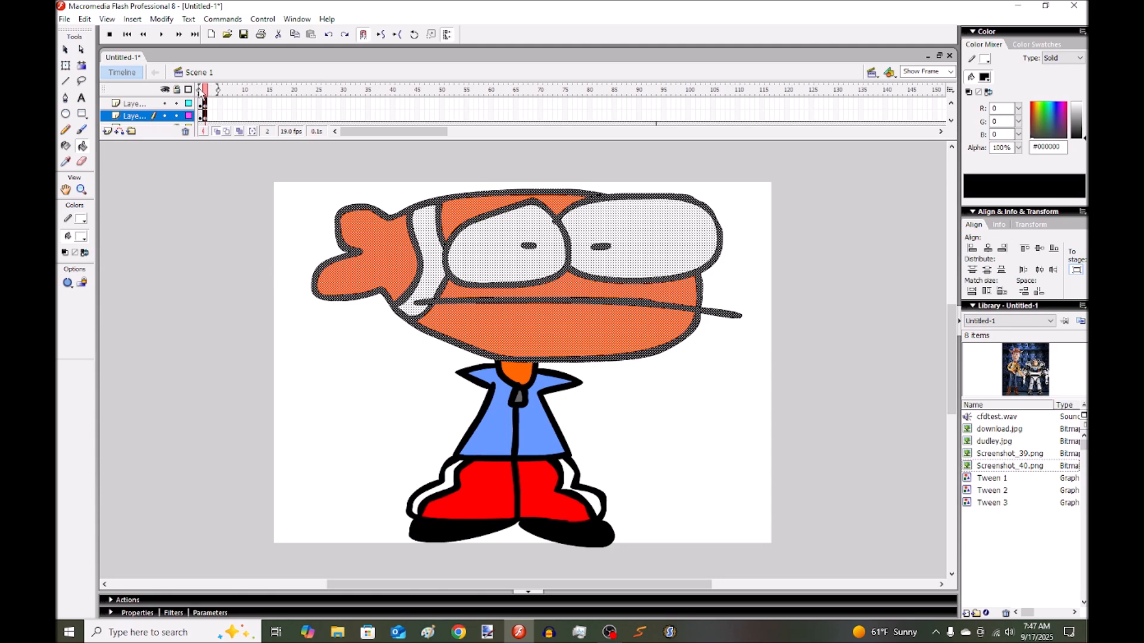
Step: Delete the copied head and face artwork from frame 2
mouse_move(206, 93)
mouse_down()
mouse_move(230, 97)
mouse_move(206, 101)
mouse_up()
key(q)
click(209, 116)
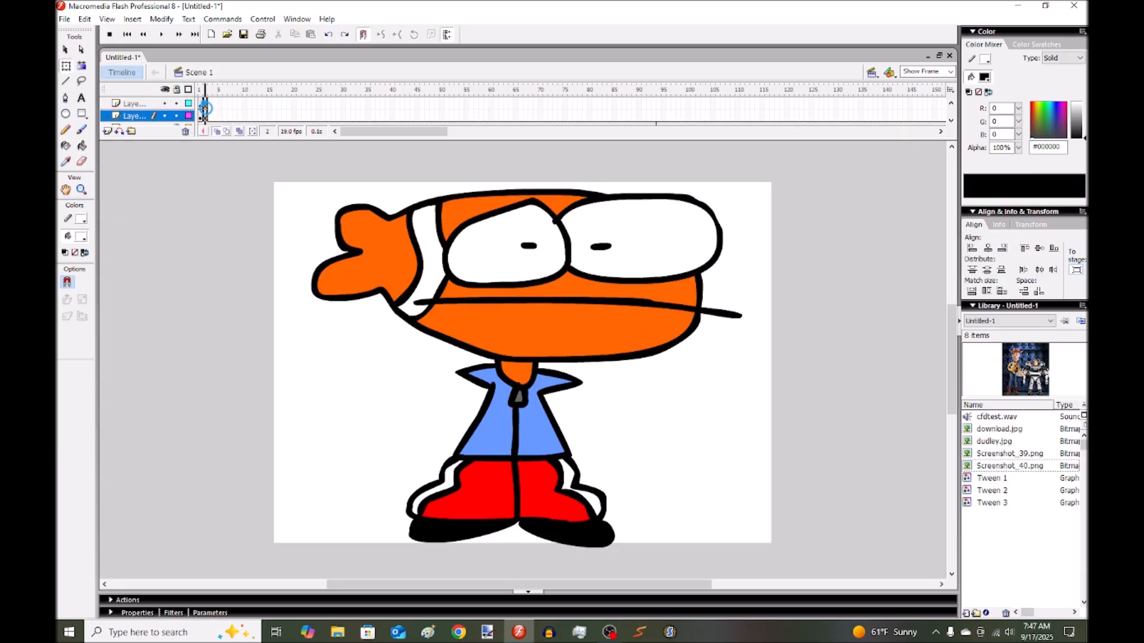
key(Delete)
Step: On the head layer at frame 2, brush a slightly shifted black head outline with a lobed left end and a curved band over the onion-skinned pose
key(b)
drag(1061, 144, 911, 233)
click(205, 117)
mouse_move(388, 220)
mouse_down()
mouse_move(438, 199)
mouse_move(559, 185)
mouse_move(669, 212)
mouse_move(696, 282)
mouse_move(663, 348)
mouse_move(574, 364)
mouse_move(440, 340)
mouse_move(379, 295)
mouse_move(313, 294)
mouse_move(315, 262)
mouse_move(349, 255)
mouse_move(345, 201)
mouse_move(391, 221)
mouse_up()
mouse_move(395, 306)
mouse_down()
mouse_move(419, 288)
mouse_move(407, 235)
mouse_up()
mouse_move(412, 324)
mouse_down()
mouse_move(452, 268)
mouse_move(424, 204)
mouse_up()
Step: On the face layer at frame 2, draw two round eyes with pupils and an oval mouth, and fill the eyes white
click(204, 104)
mouse_move(521, 204)
mouse_down()
mouse_move(453, 282)
mouse_move(567, 245)
mouse_move(540, 213)
mouse_move(559, 223)
mouse_move(577, 200)
mouse_move(665, 202)
mouse_move(607, 287)
mouse_move(560, 267)
mouse_up()
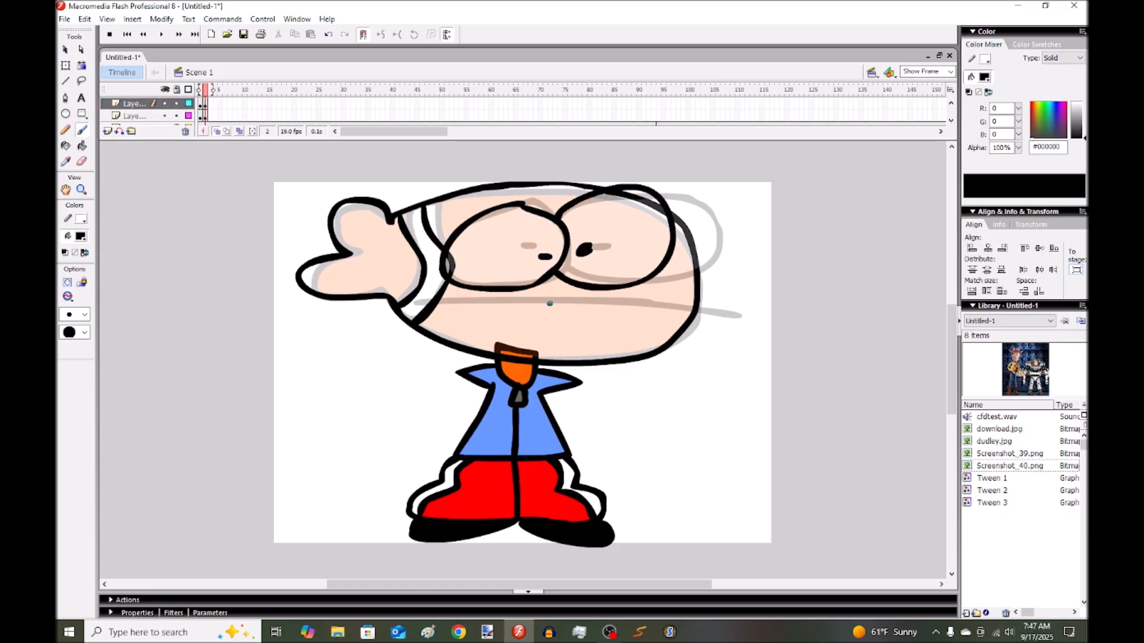
mouse_move(535, 297)
mouse_down()
mouse_move(592, 327)
mouse_move(557, 292)
mouse_move(517, 300)
mouse_up()
key(k)
click(520, 247)
click(620, 226)
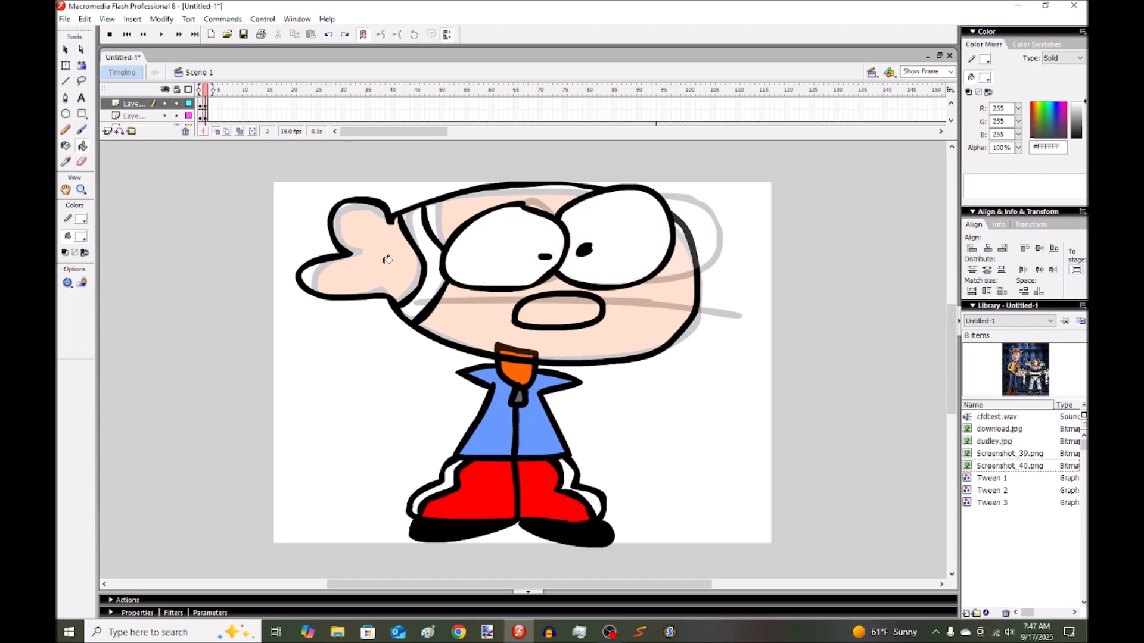
Step: Fill the frame 2 head and its lobed end with orange #FF6600 and the oval mouth with red #FF0000
click(988, 77)
click(1047, 161)
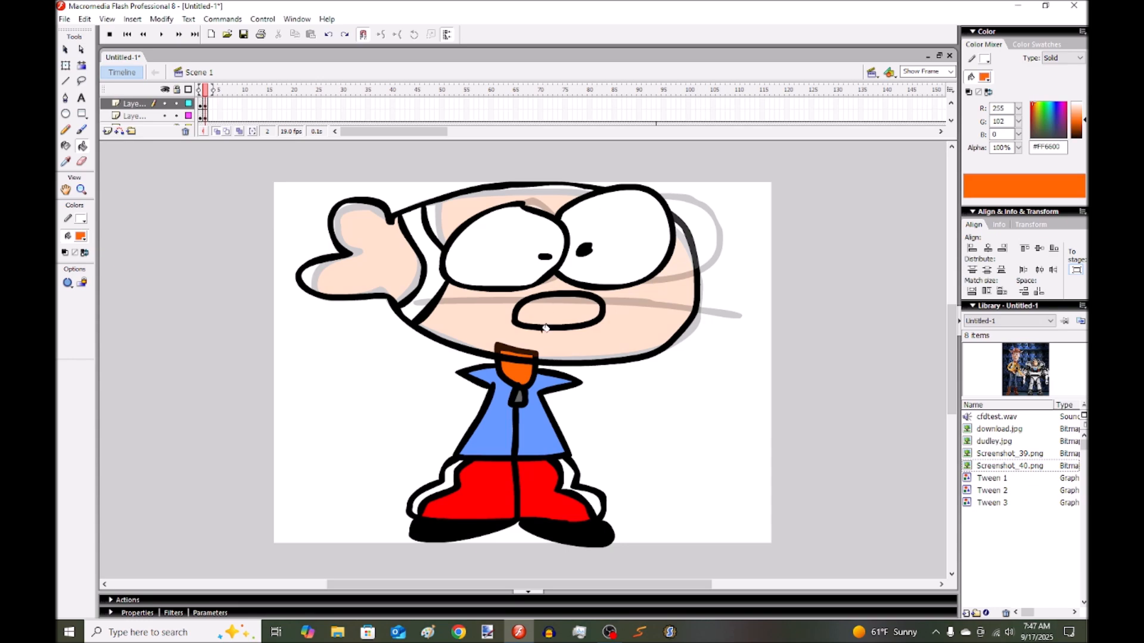
click(618, 334)
click(465, 208)
click(382, 259)
click(988, 77)
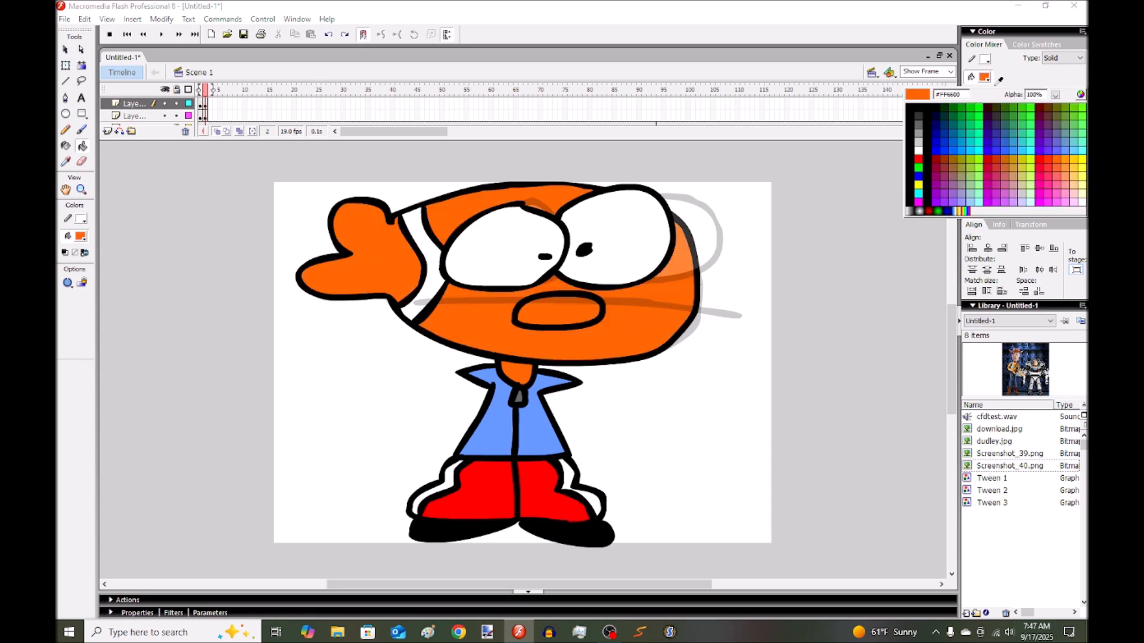
click(1041, 154)
click(588, 296)
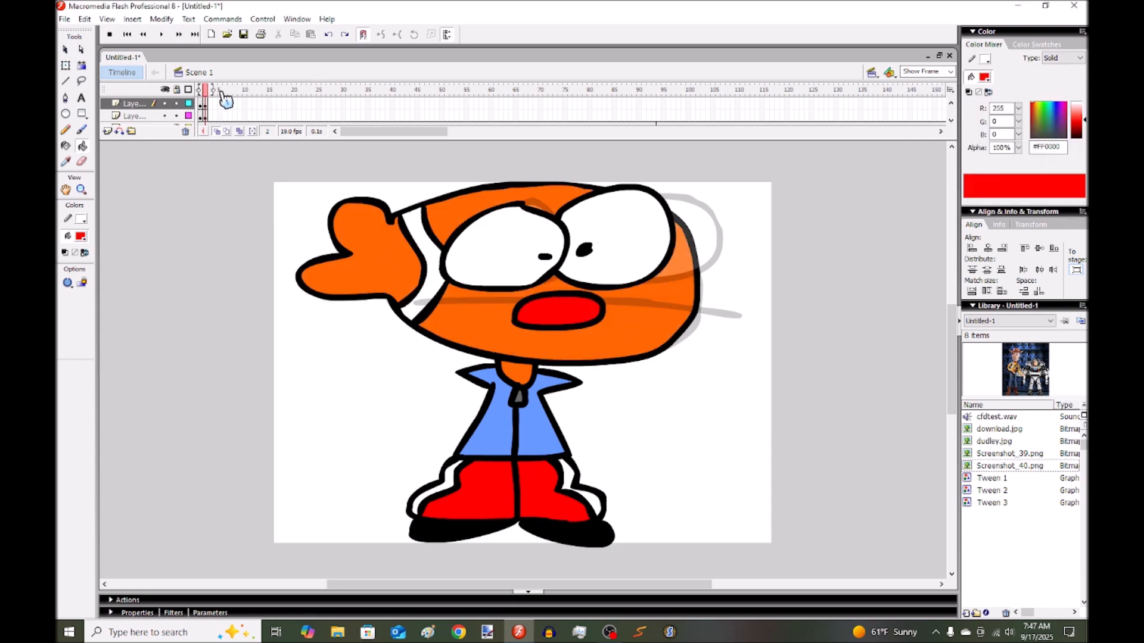
Step: Insert blank keyframes at frame 3 on the face and head layers
click(210, 111)
right_click(208, 105)
click(233, 179)
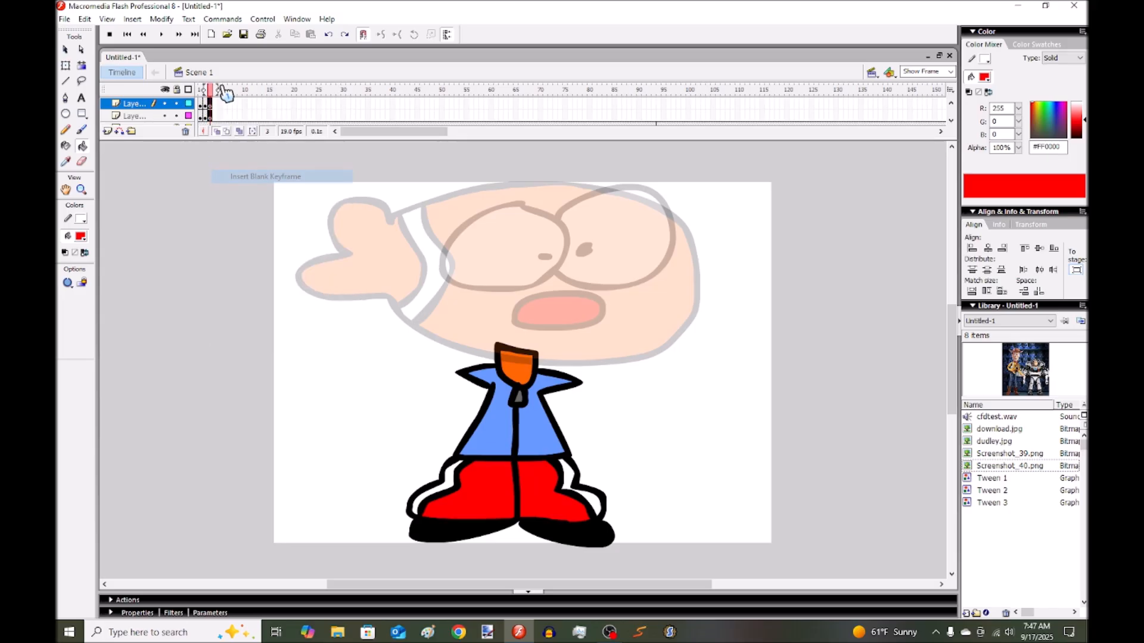
Step: On the head layer at frame 3, brush a taller black head outline with a lower-hanging lobed end and a curved band
click(211, 103)
key(b)
drag(1085, 120, 1084, 139)
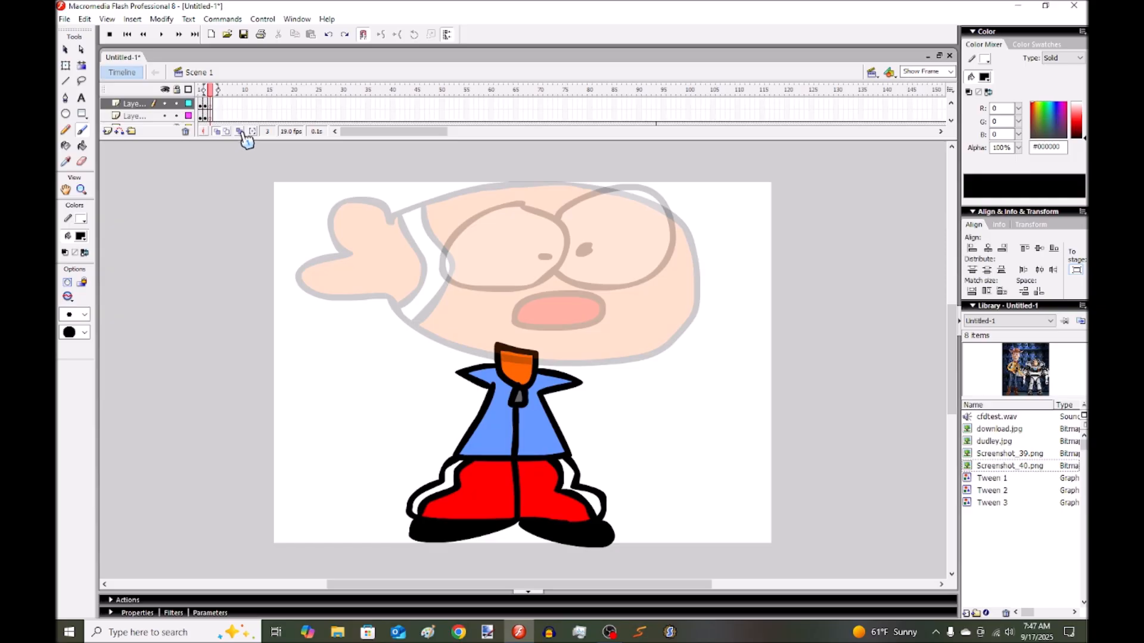
click(212, 116)
mouse_move(390, 220)
mouse_down()
mouse_move(611, 185)
mouse_move(702, 375)
mouse_move(554, 393)
mouse_up()
mouse_move(481, 368)
mouse_down()
mouse_move(419, 330)
mouse_move(272, 313)
mouse_move(338, 276)
mouse_move(320, 212)
mouse_move(362, 202)
mouse_move(394, 219)
mouse_up()
mouse_move(407, 320)
mouse_down()
mouse_move(430, 291)
mouse_move(412, 210)
mouse_move(453, 258)
mouse_move(436, 203)
mouse_up()
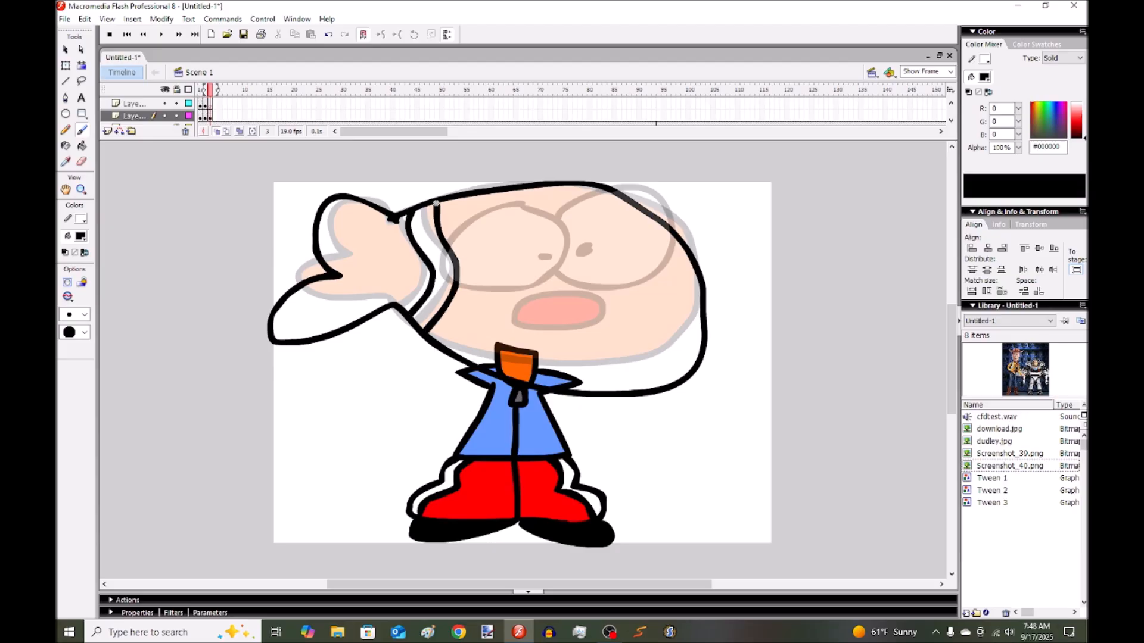
Step: On the face layer at frame 3, draw two large eyes with pupils and a tall oval mouth, and fill the eyes white
click(210, 105)
mouse_move(535, 202)
mouse_down()
mouse_move(446, 226)
mouse_move(413, 287)
mouse_move(509, 290)
mouse_move(551, 230)
mouse_move(539, 201)
mouse_move(548, 216)
mouse_move(588, 180)
mouse_move(659, 191)
mouse_move(669, 285)
mouse_move(590, 309)
mouse_move(525, 287)
mouse_up()
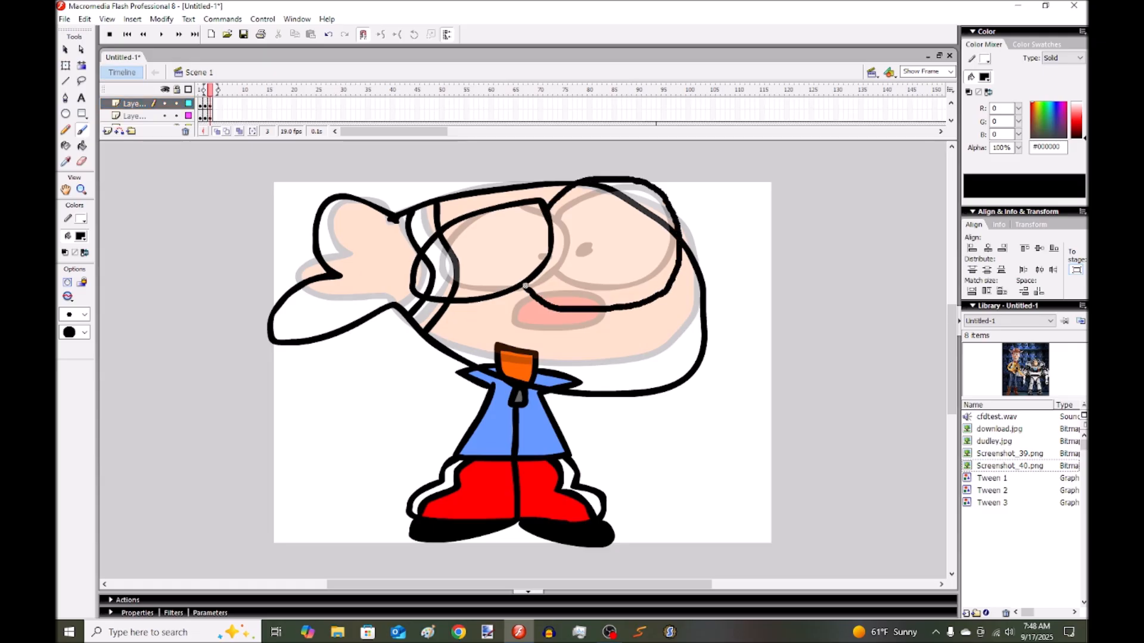
mouse_move(524, 314)
mouse_down()
mouse_move(554, 405)
mouse_move(550, 305)
mouse_up()
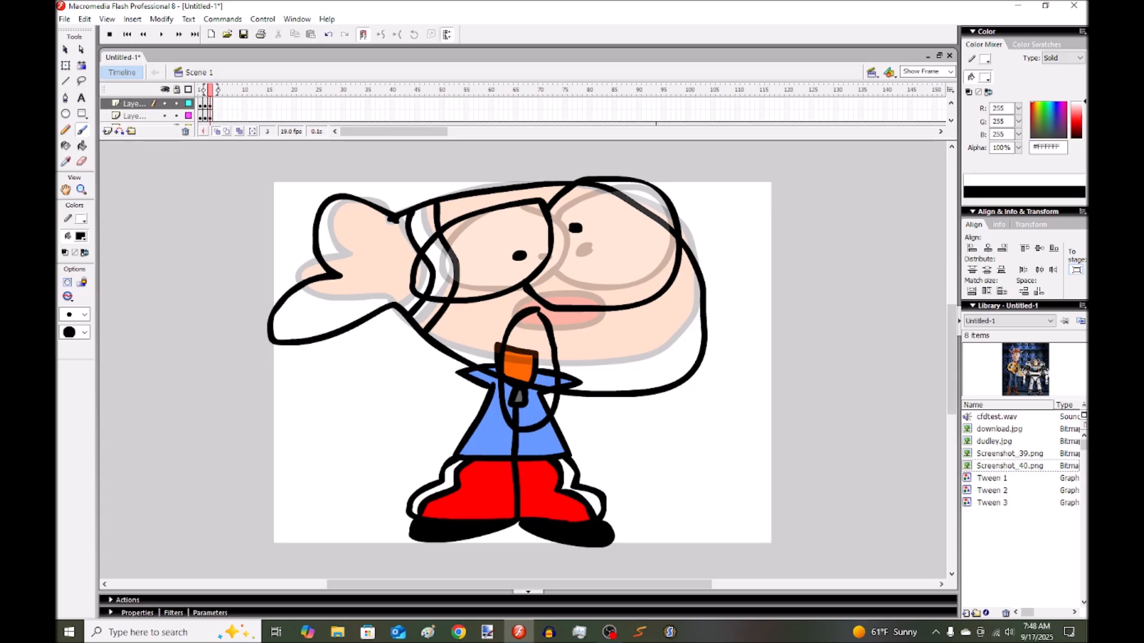
key(k)
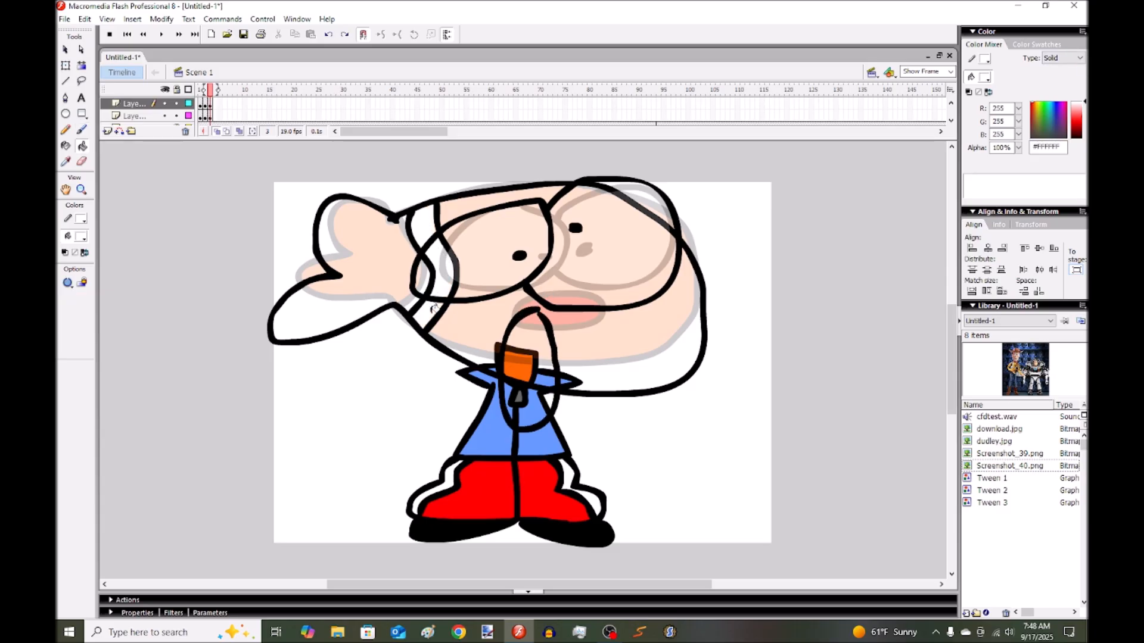
click(635, 259)
click(519, 255)
click(328, 34)
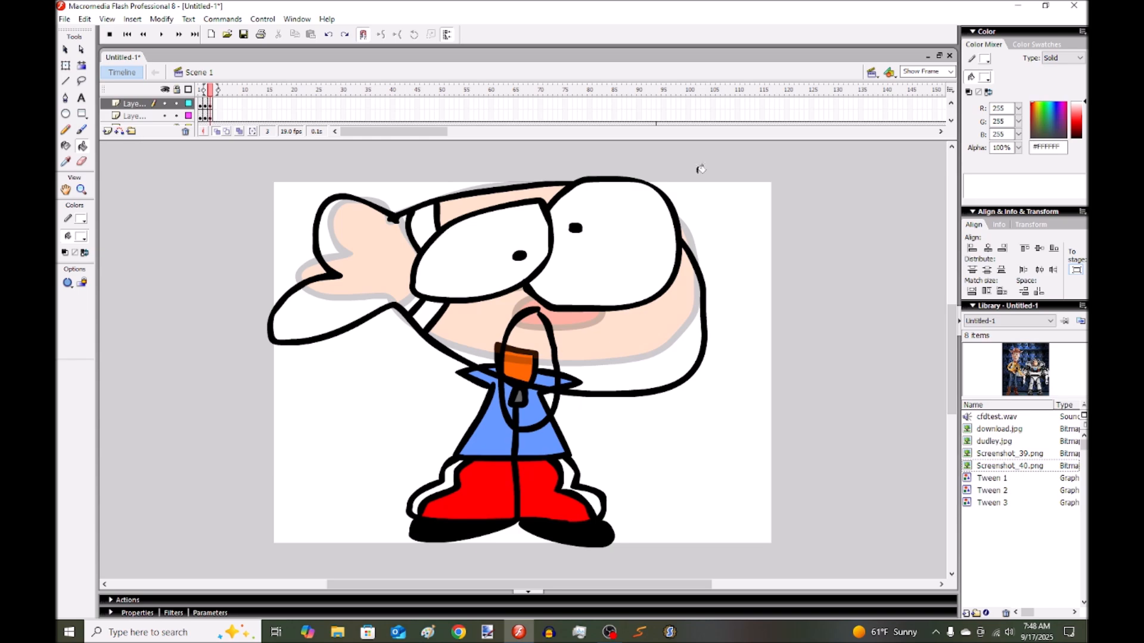
Step: Fill the frame 3 head and its lobed left end with red-orange #FF3300
click(987, 77)
click(1047, 156)
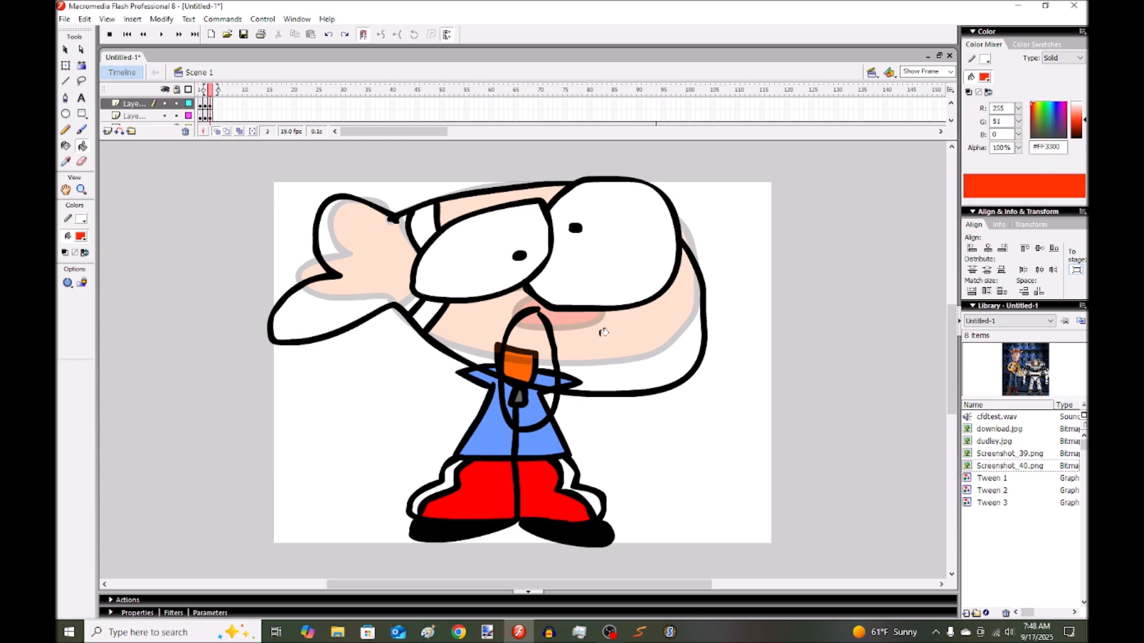
click(620, 336)
click(356, 269)
Step: Recolor the frame 3 head and its lobed end orange, and fill the tall oval mouth with red #FF0000
click(986, 77)
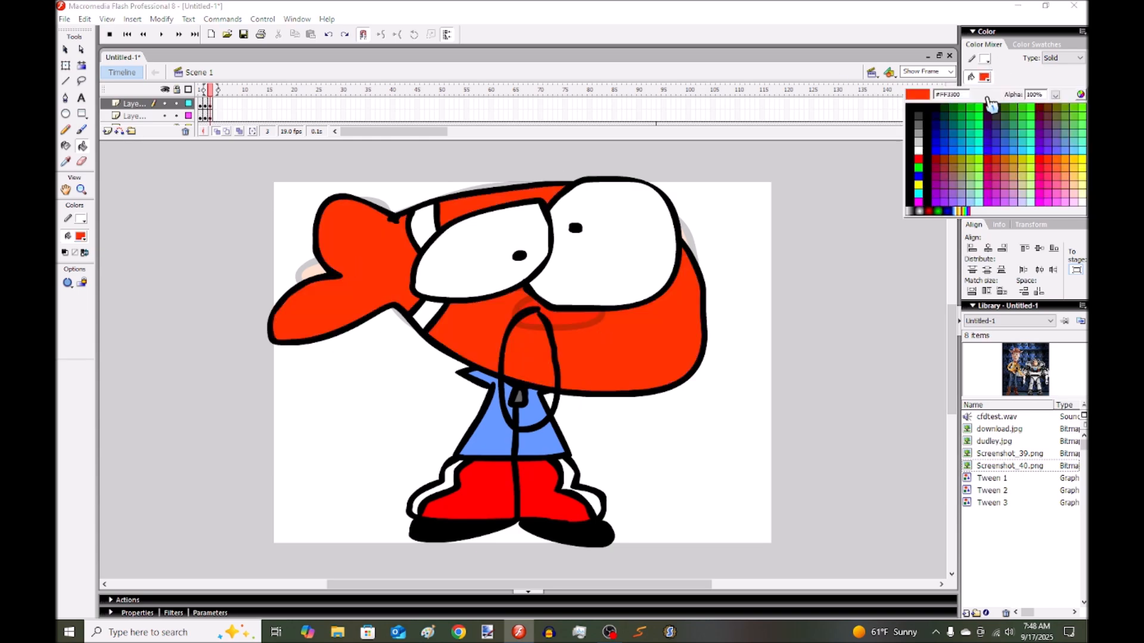
click(1049, 158)
click(620, 337)
click(358, 273)
click(985, 77)
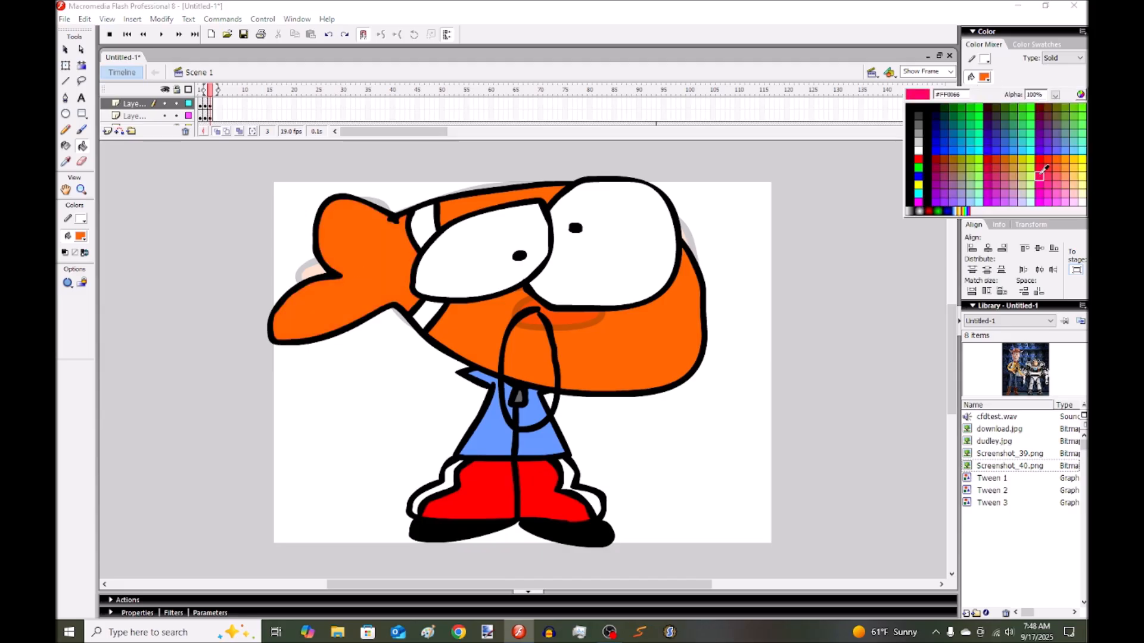
click(1049, 147)
click(520, 358)
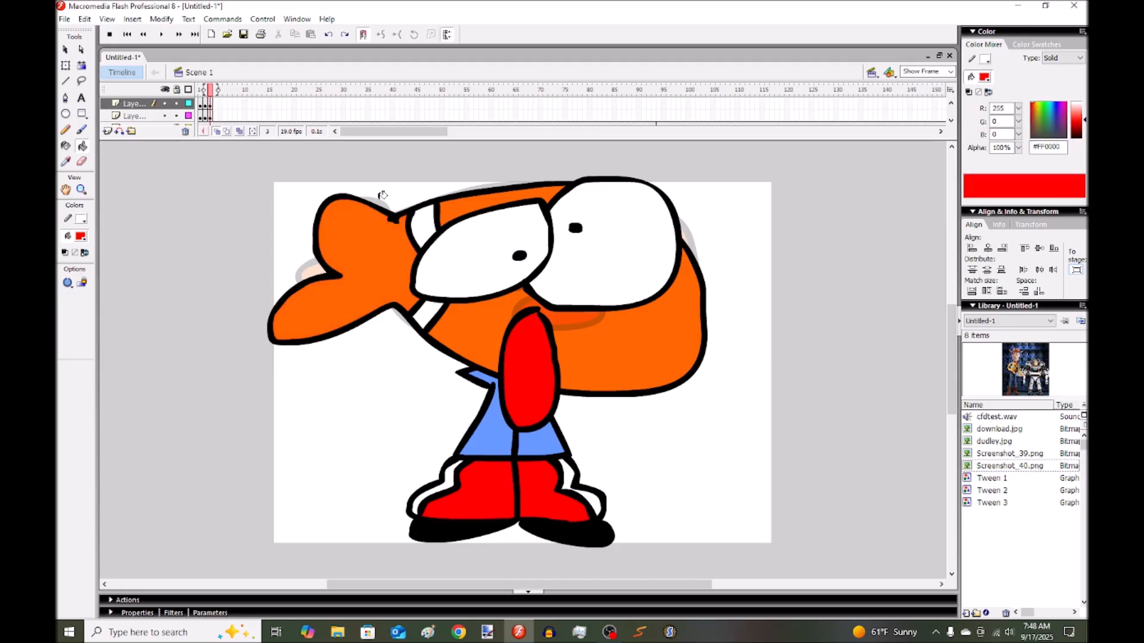
click(206, 107)
click(210, 107)
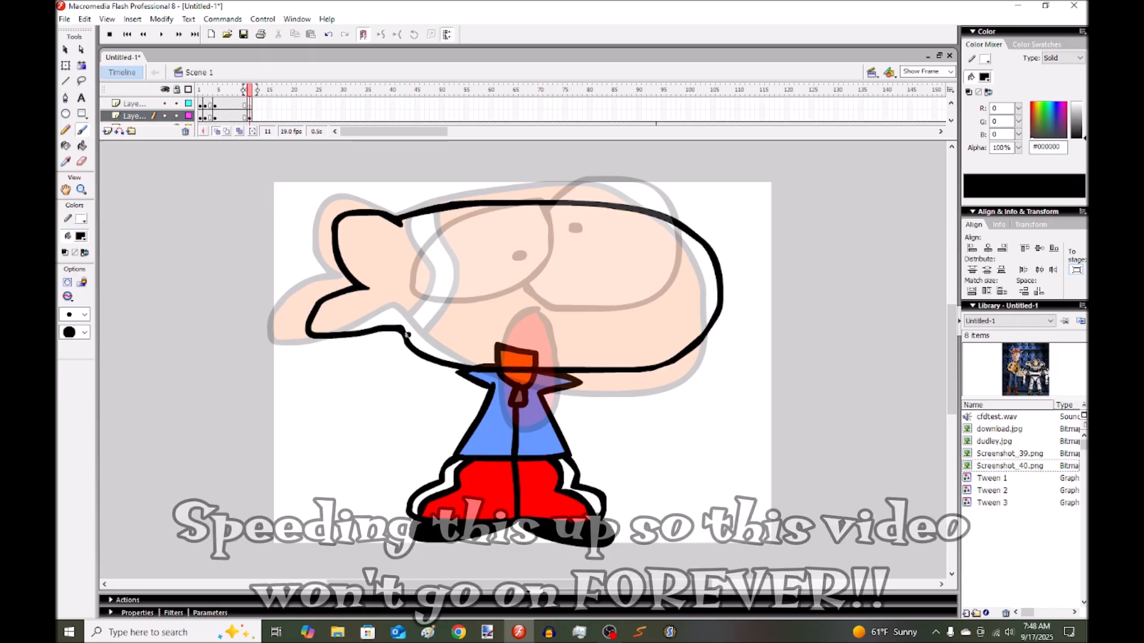
Step: Draw and fill further head and face poses on both layers from frame 11 through frame 29, using onion skin as a guide
mouse_move(397, 222)
mouse_down()
mouse_move(371, 215)
mouse_move(397, 223)
mouse_up()
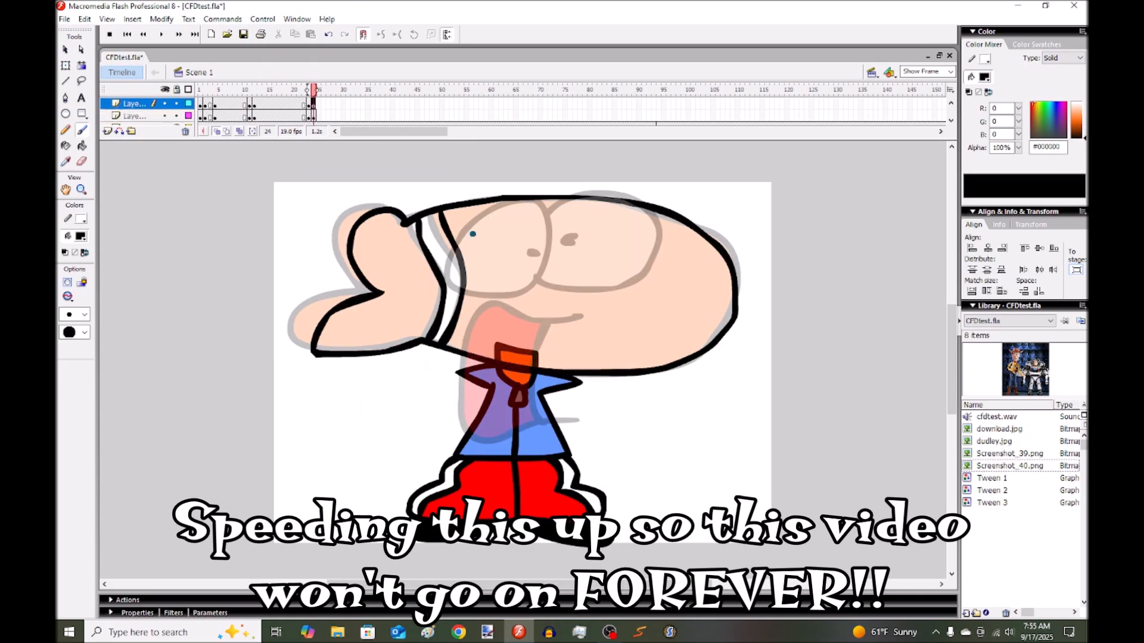
click(324, 106)
click(334, 118)
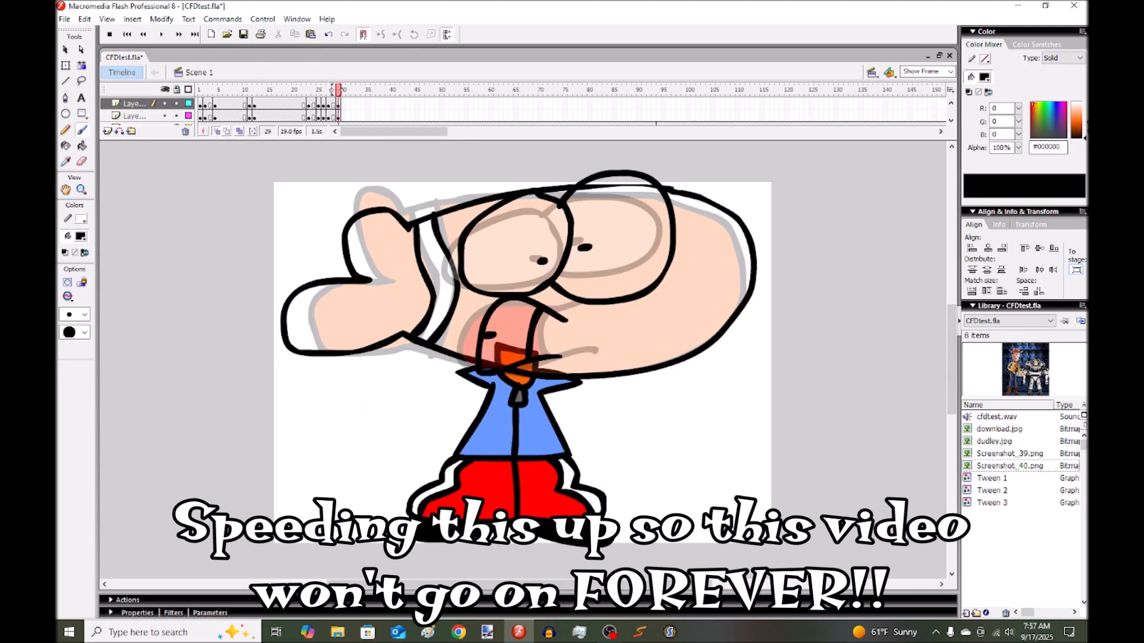
click(525, 238)
click(632, 227)
click(451, 270)
Step: Continue the hand-drawn head and face poses on new keyframes from about frame 34 to frame 48
click(363, 106)
click(373, 106)
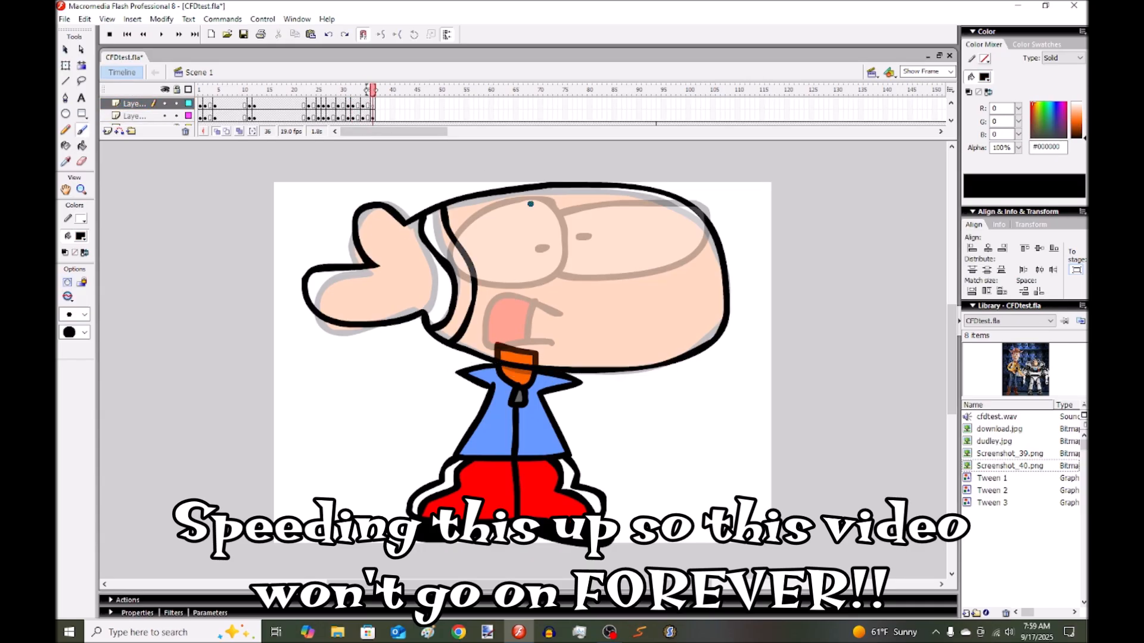
click(384, 105)
click(422, 118)
click(432, 118)
drag(456, 334, 446, 215)
click(432, 107)
Step: Draw the next head and face poses up to frame 54 and fill the eyes white
click(442, 118)
click(442, 106)
drag(553, 202, 555, 256)
click(972, 78)
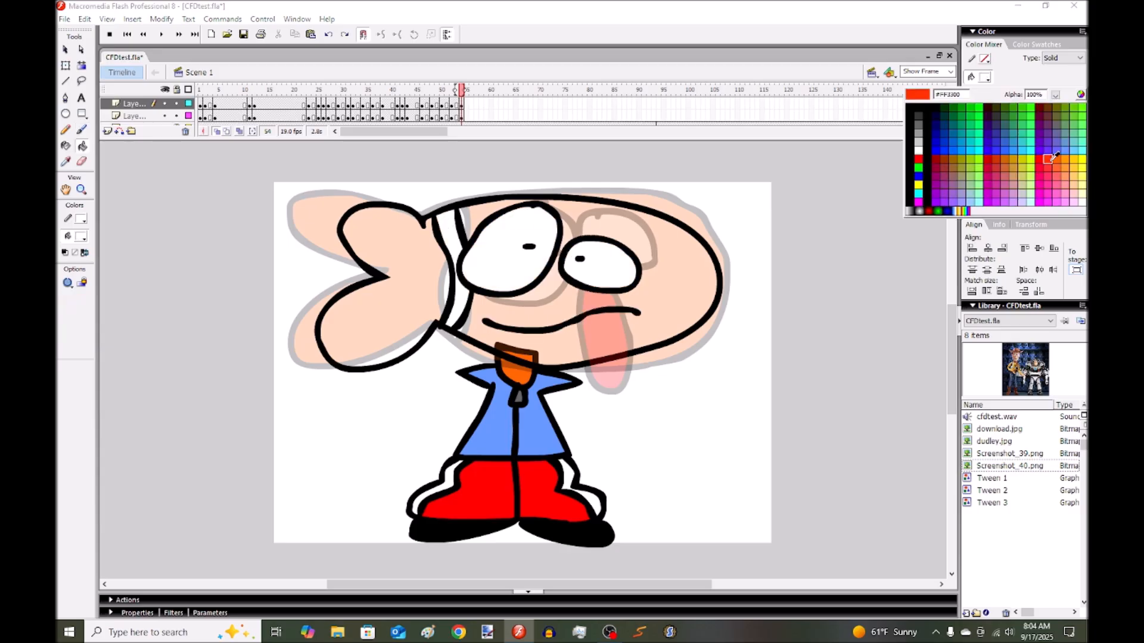
Step: Add further pose keyframes on the face and head layers up to about frame 91
click(469, 107)
click(555, 107)
right_click(586, 121)
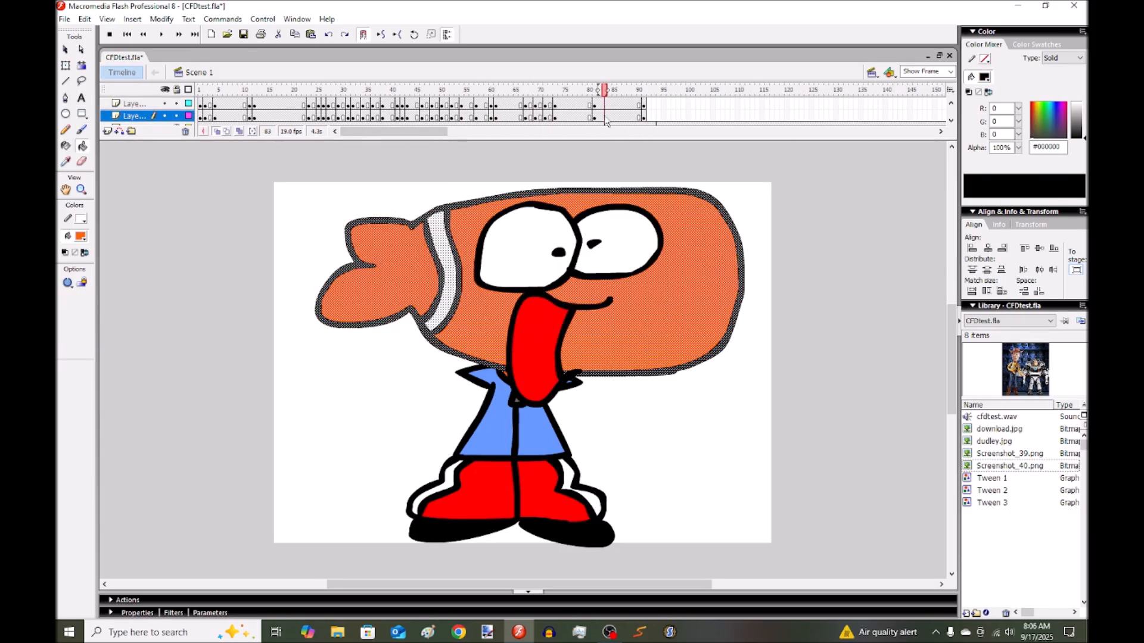
right_click(640, 106)
click(683, 133)
Step: Place download.jpg from the library on the stage and adjust it vertically with Free Transform
drag(999, 429, 560, 339)
click(65, 65)
drag(524, 149, 524, 448)
Step: Turn off onion skinning and extend the animation's frames to frame 193
click(217, 131)
click(801, 106)
key(F5)
click(861, 309)
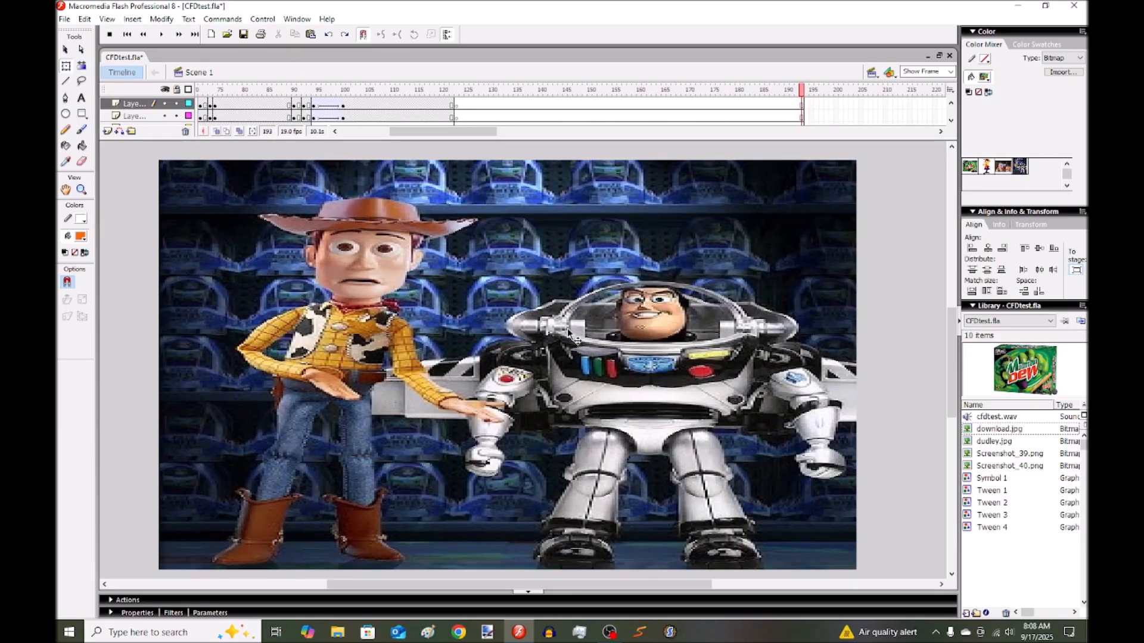
Step: Exclude the HTML format from the publish settings, keeping only Flash (.swf)
click(64, 18)
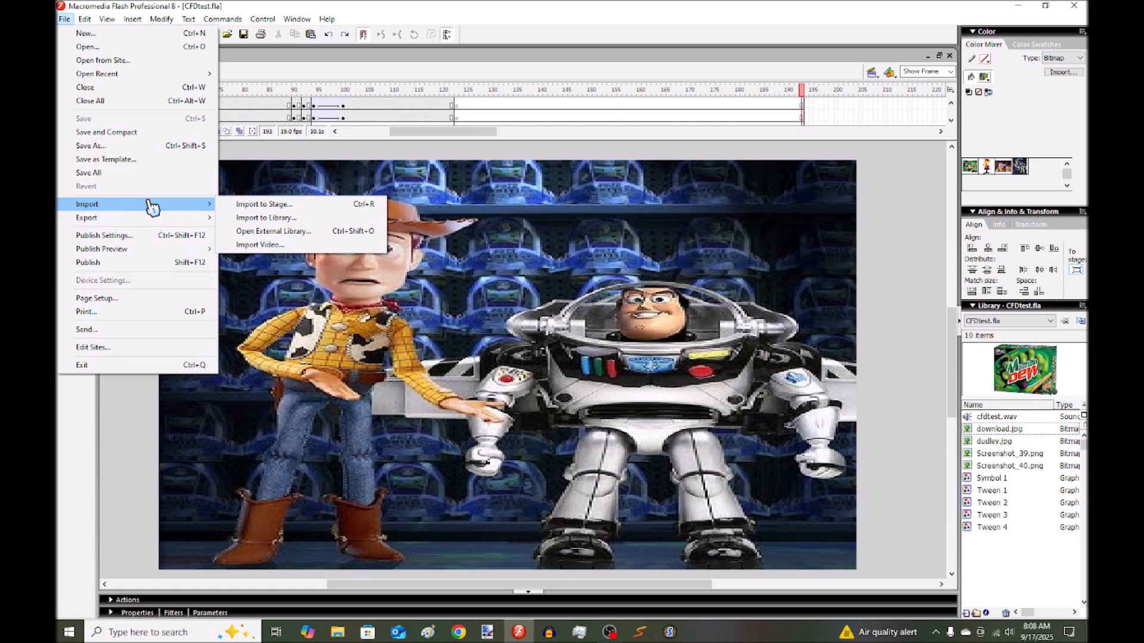
click(133, 237)
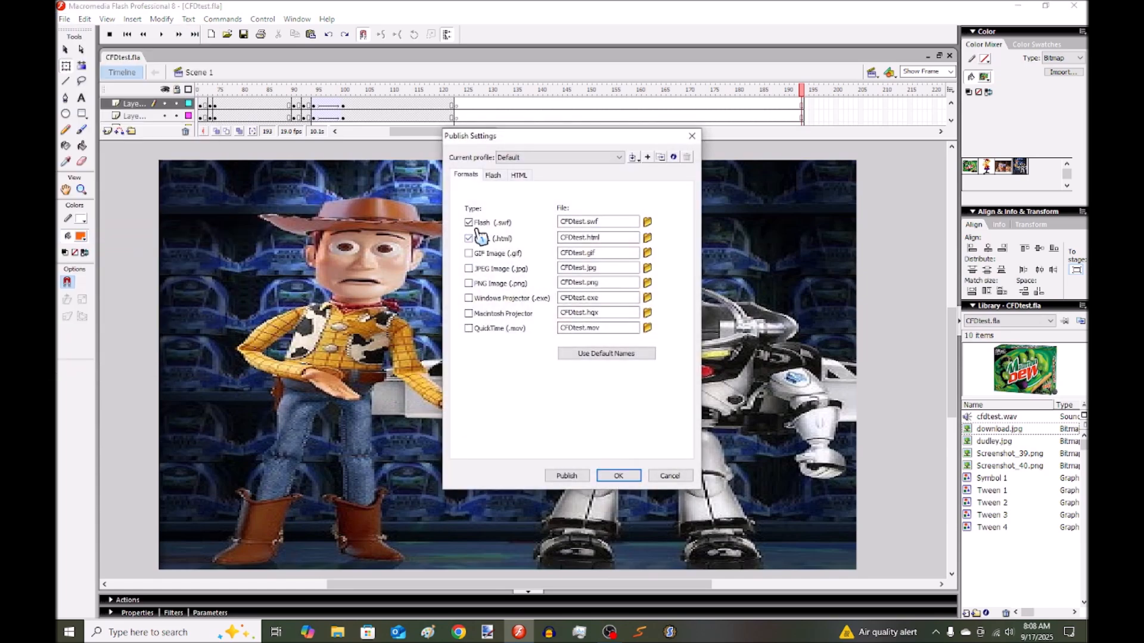
click(470, 239)
click(618, 475)
Step: Export the animation to the Documents folder as a Flash Movie (.swf) named cfdtest, accepting the export settings
click(65, 18)
mouse_move(136, 219)
click(234, 232)
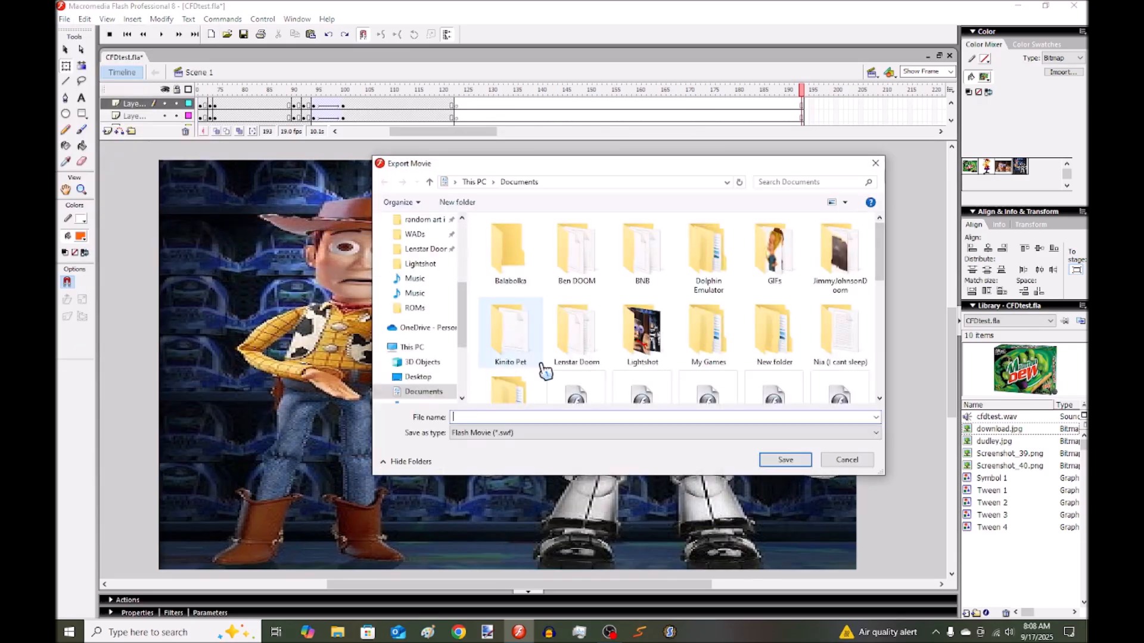
text(cfd)
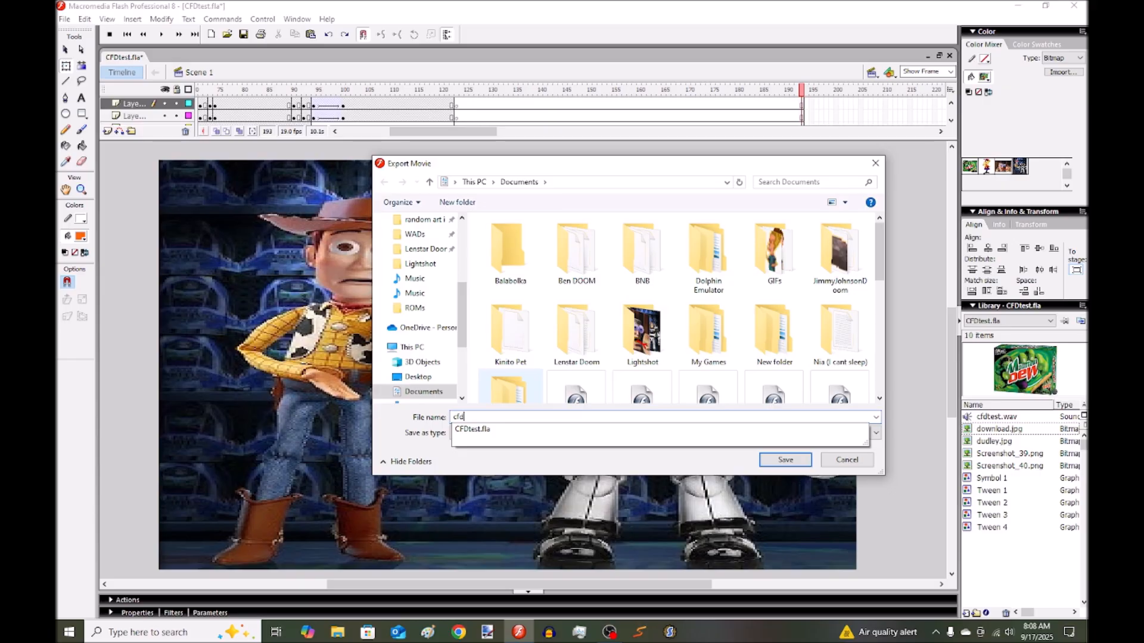
text(test)
key(Return)
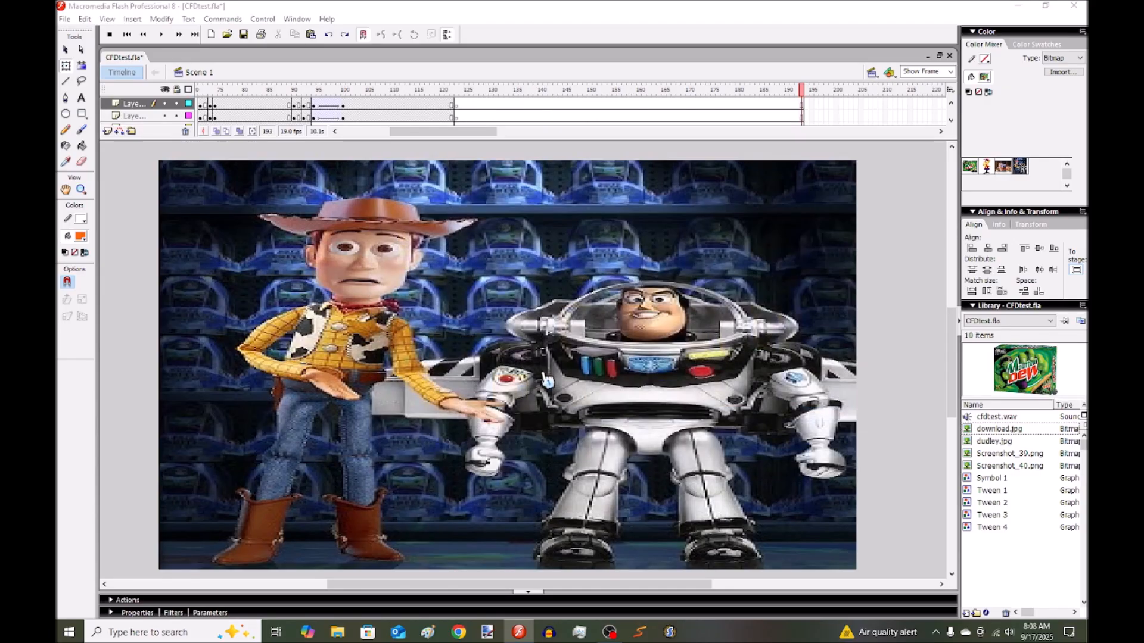
click(600, 452)
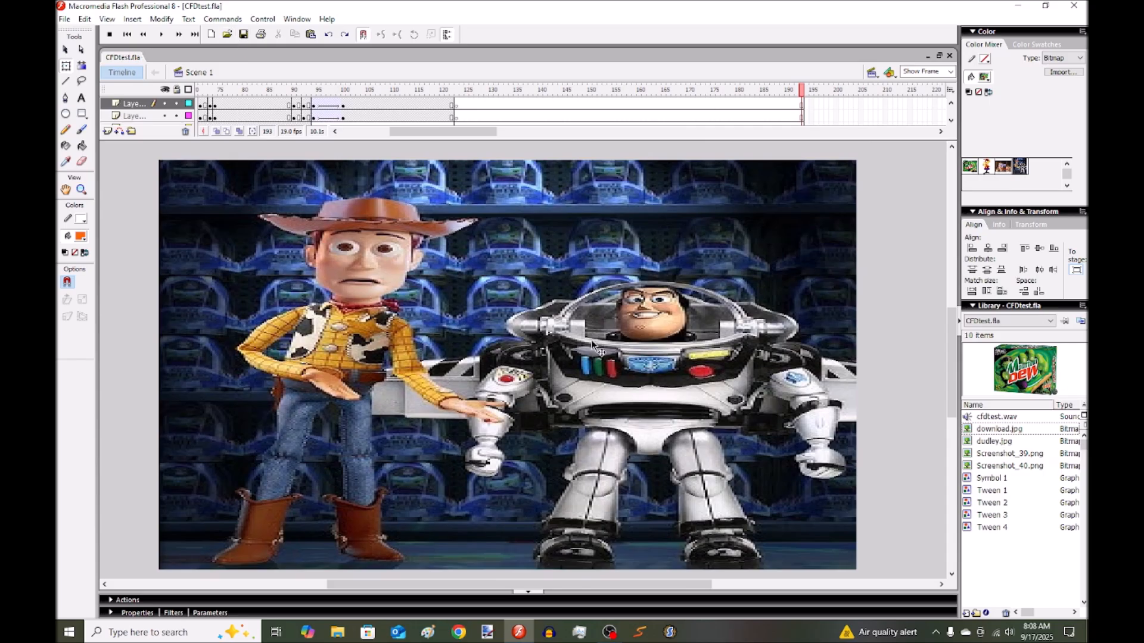
Step: Close Flash, switch to Swivel and add cfdtest.swf from the Documents folder as the input SWF
click(1075, 6)
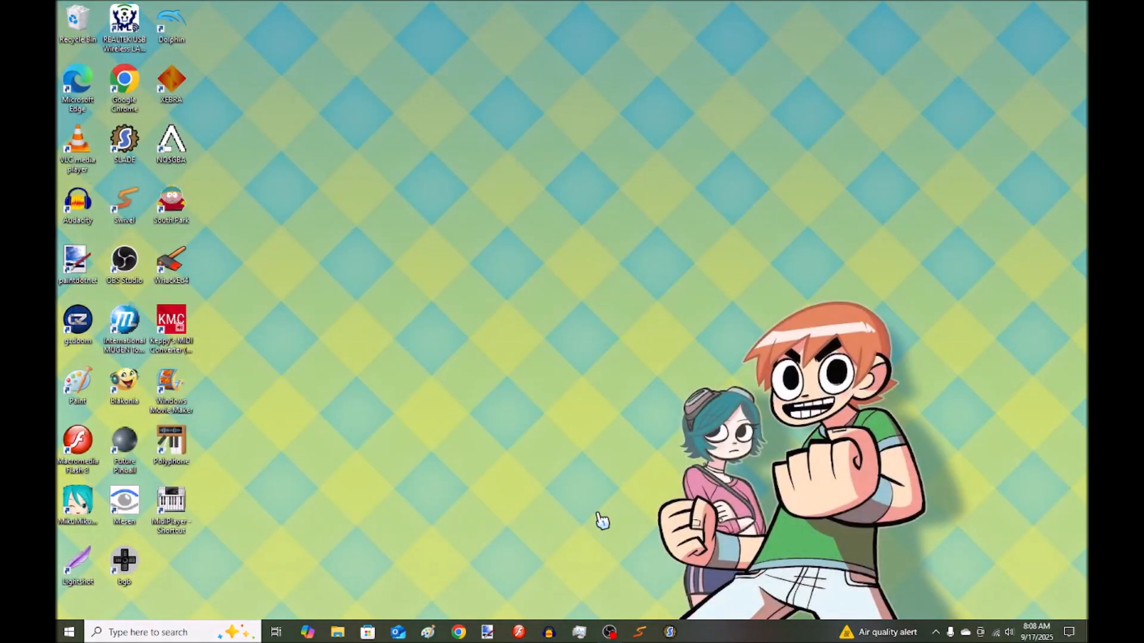
click(639, 632)
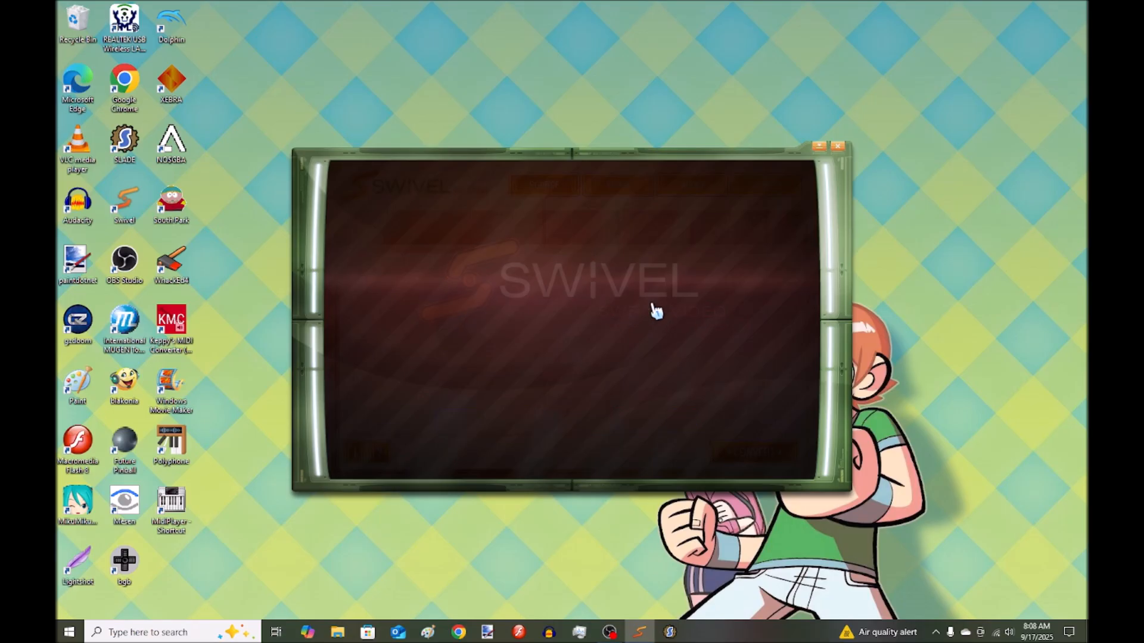
click(771, 275)
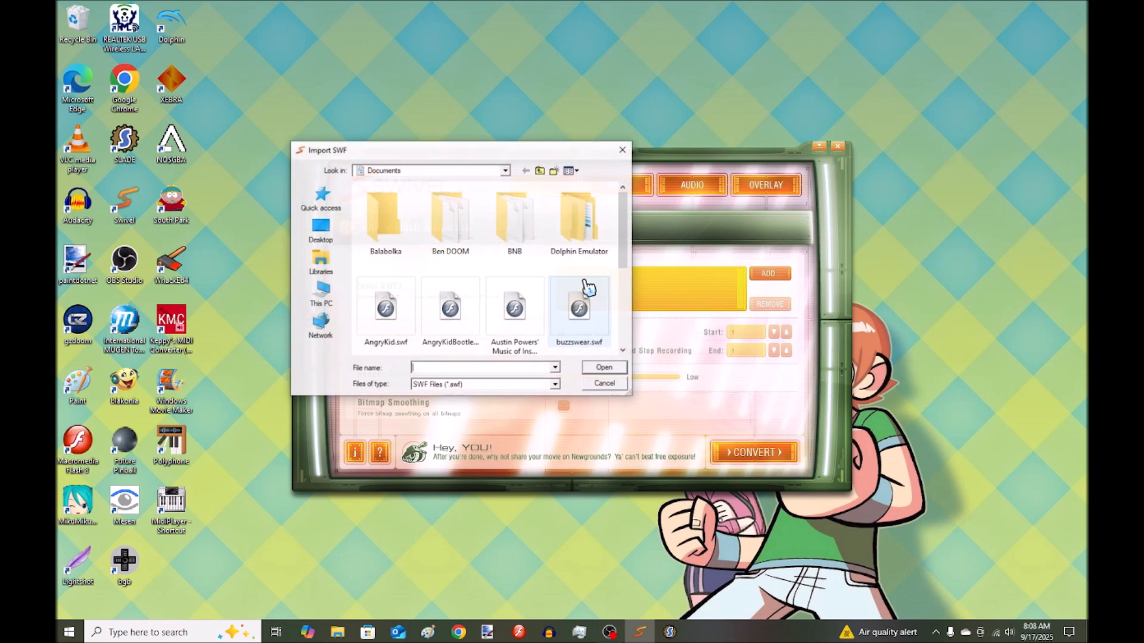
text(cfd)
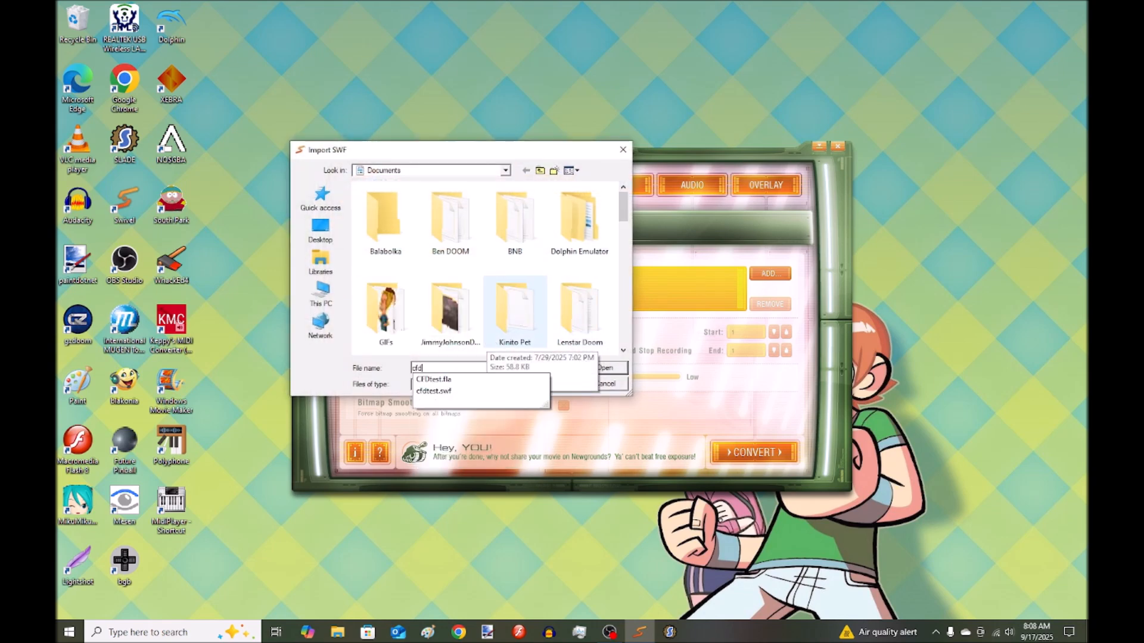
click(459, 394)
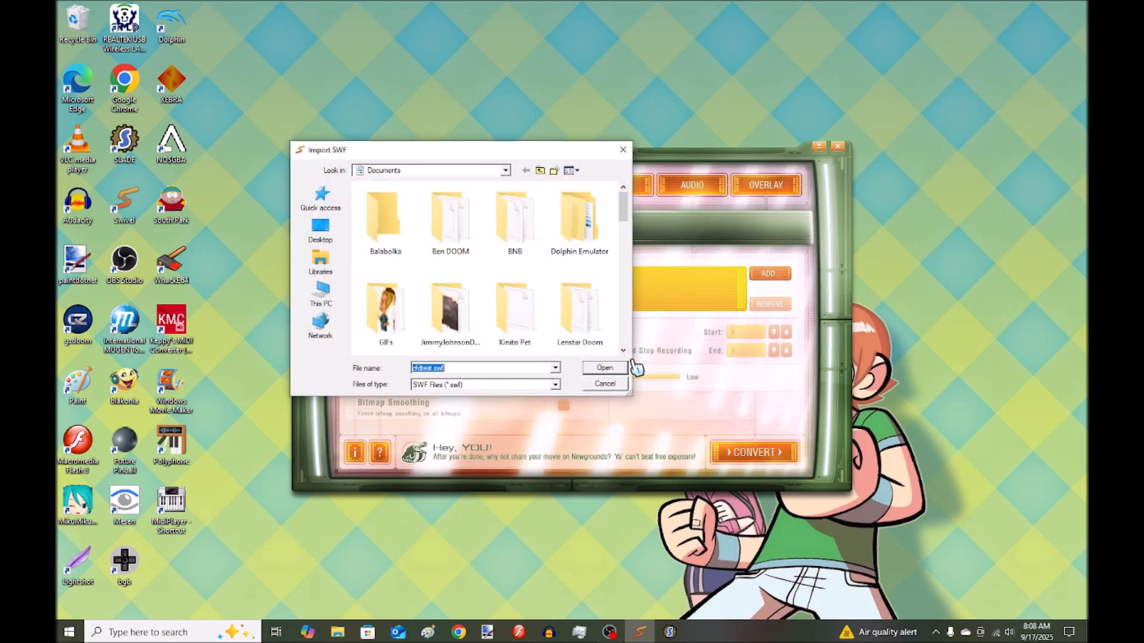
click(618, 368)
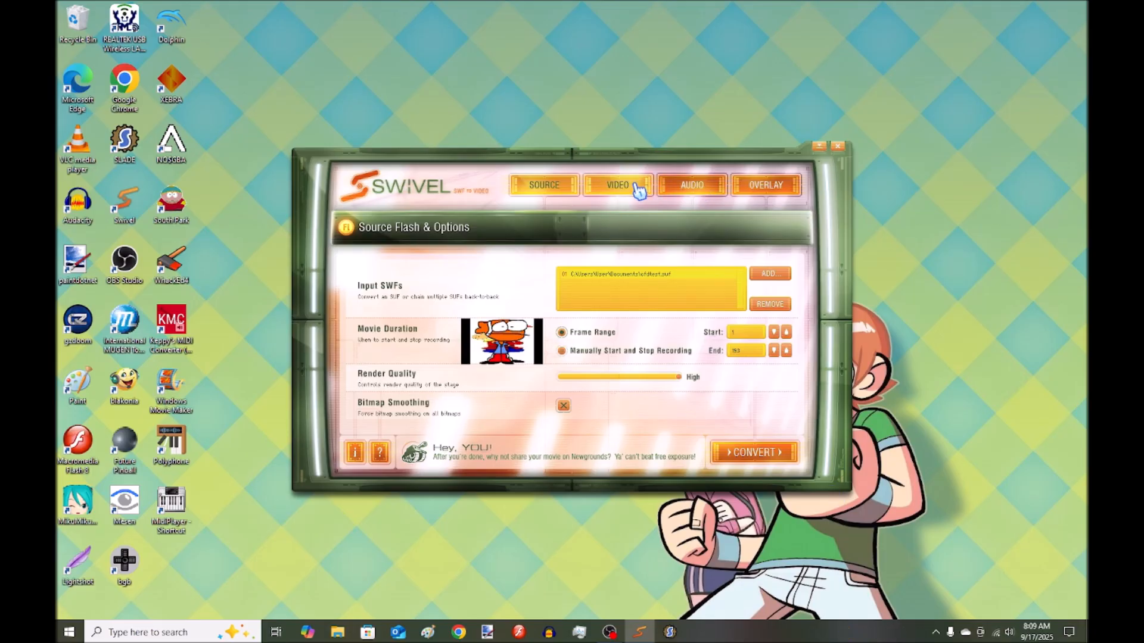
Step: Review the video and audio options, and set the source render quality to Low
click(685, 186)
click(632, 187)
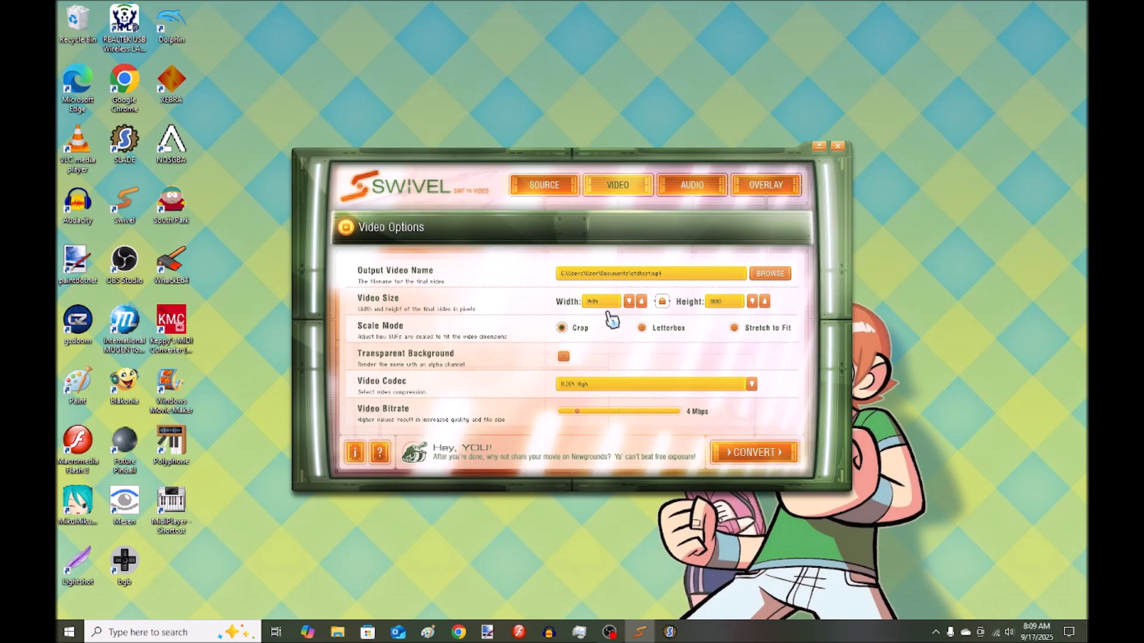
click(688, 185)
click(617, 186)
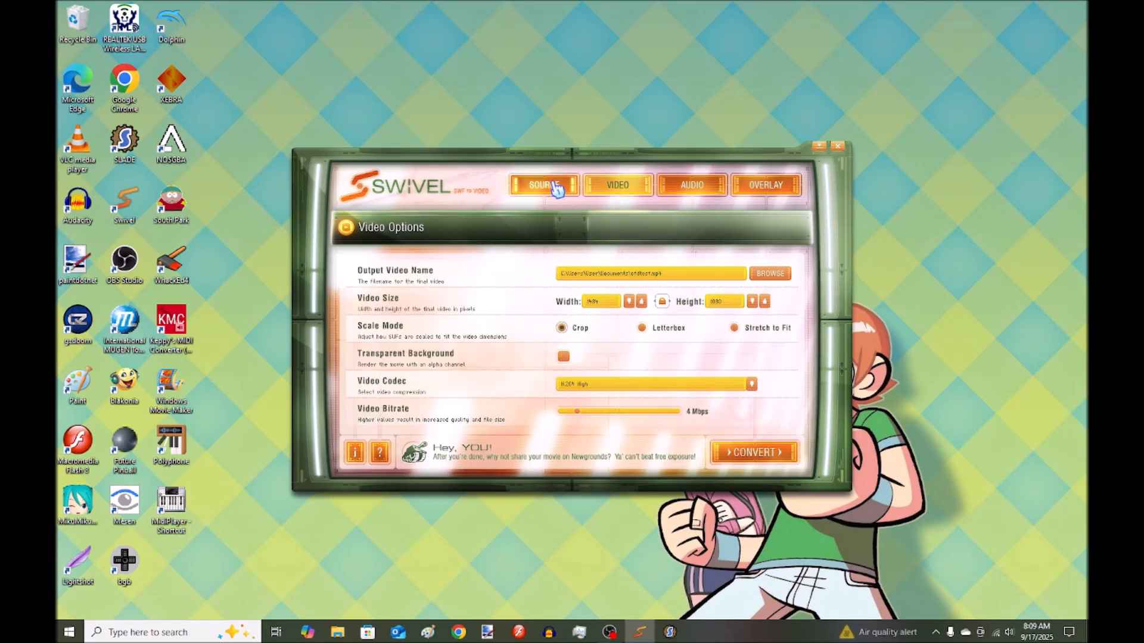
click(553, 186)
drag(681, 378, 557, 393)
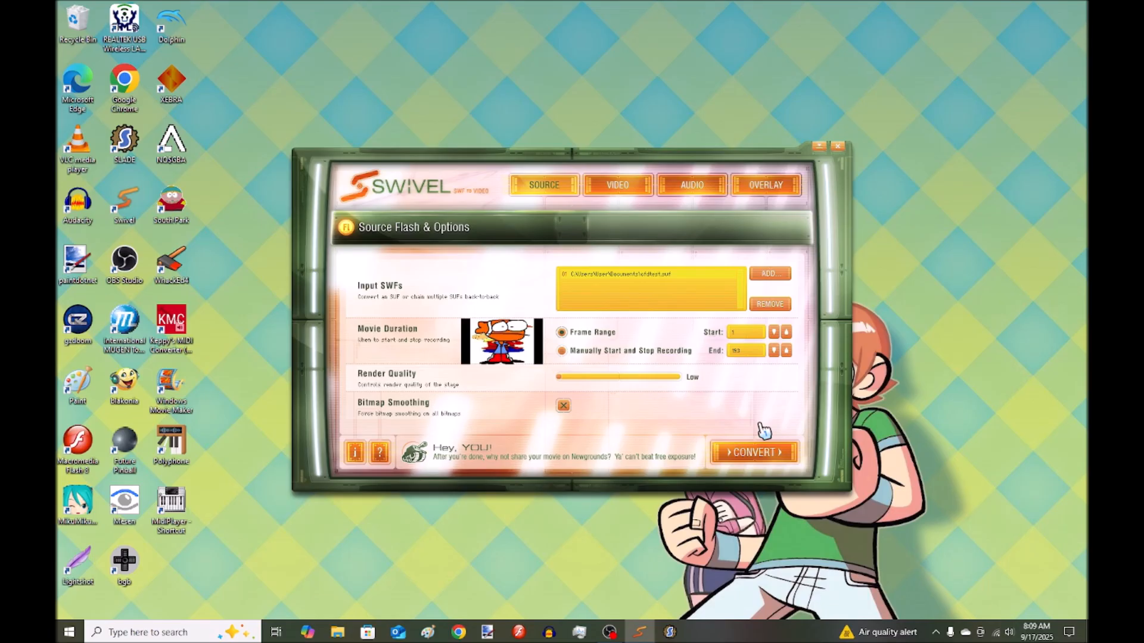
Step: Convert the SWF to the video cfdtest.mp4 and open the converted file for playback
click(756, 450)
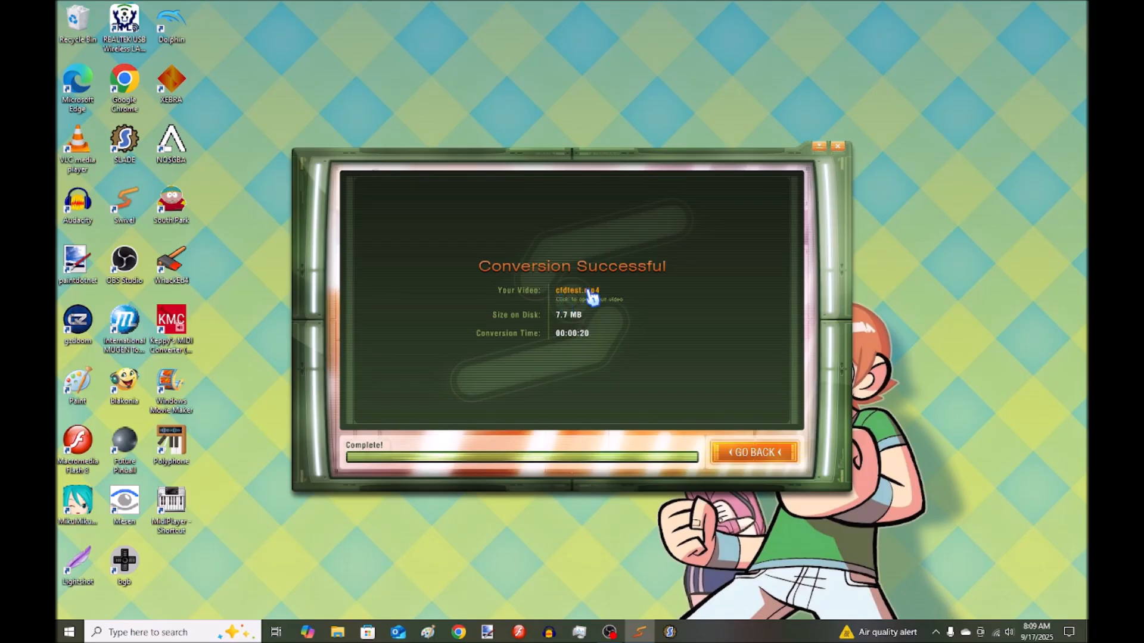
click(674, 323)
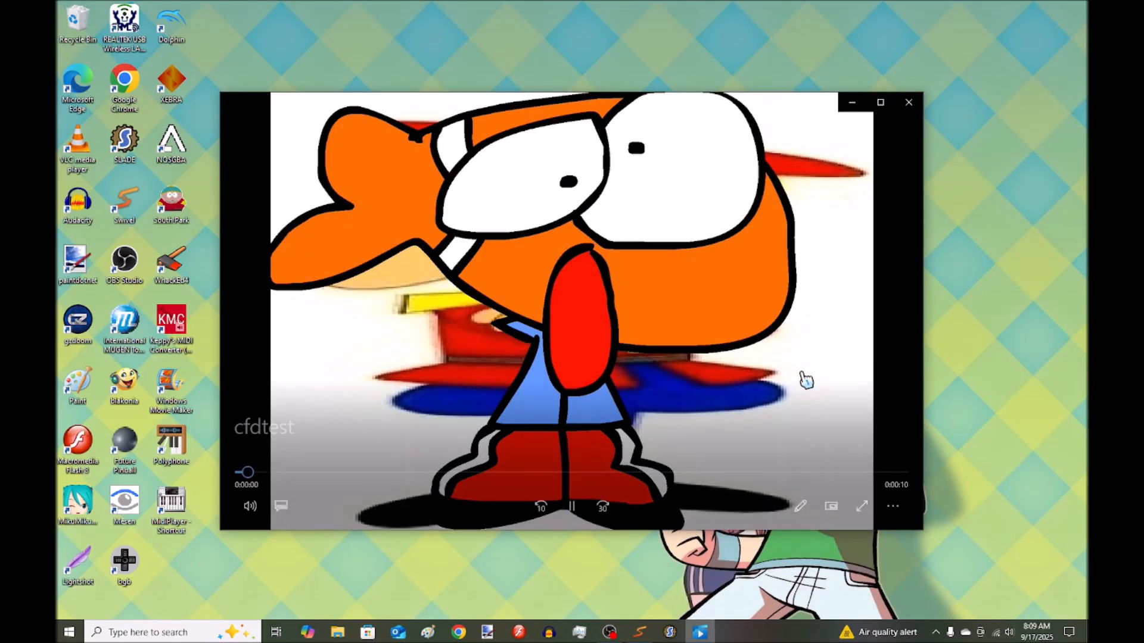